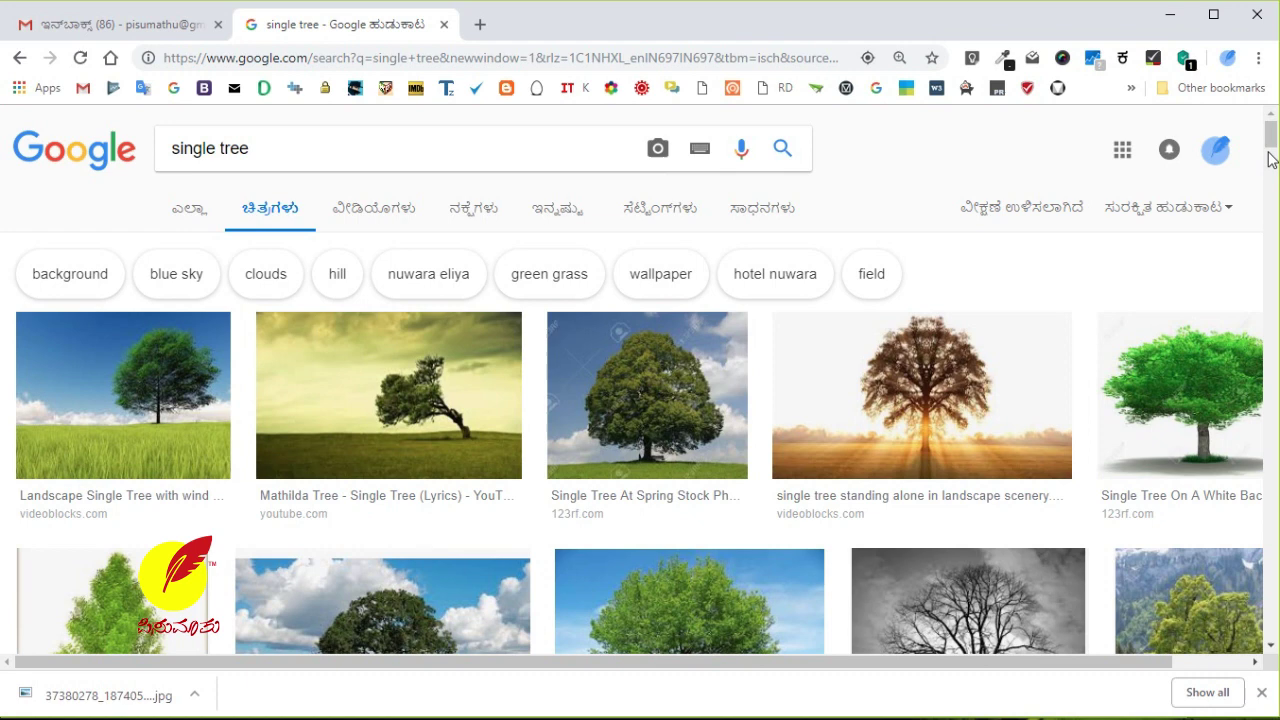
Scroll down through the 'single tree' image results and back up to compare tree photos.
drag(1270, 140, 1275, 190)
scroll(1275, 190, down, 3)
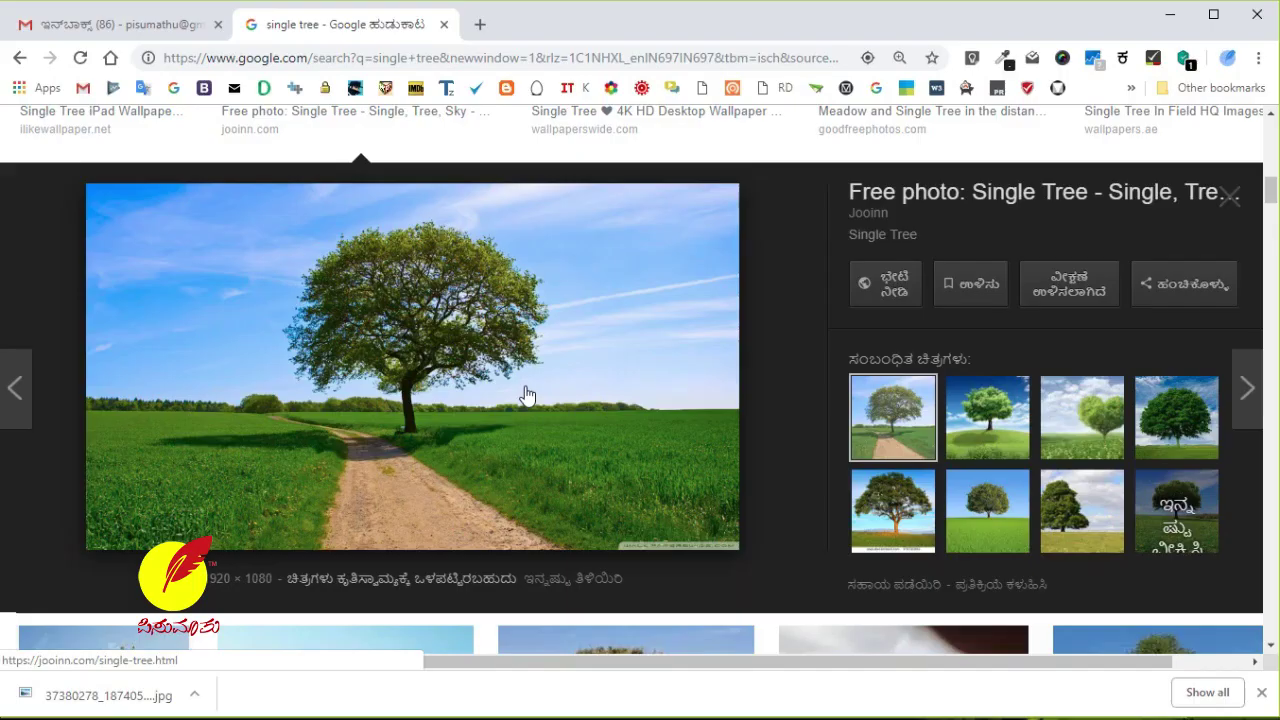
scroll(527, 395, up, 5)
scroll(523, 400, up, 2)
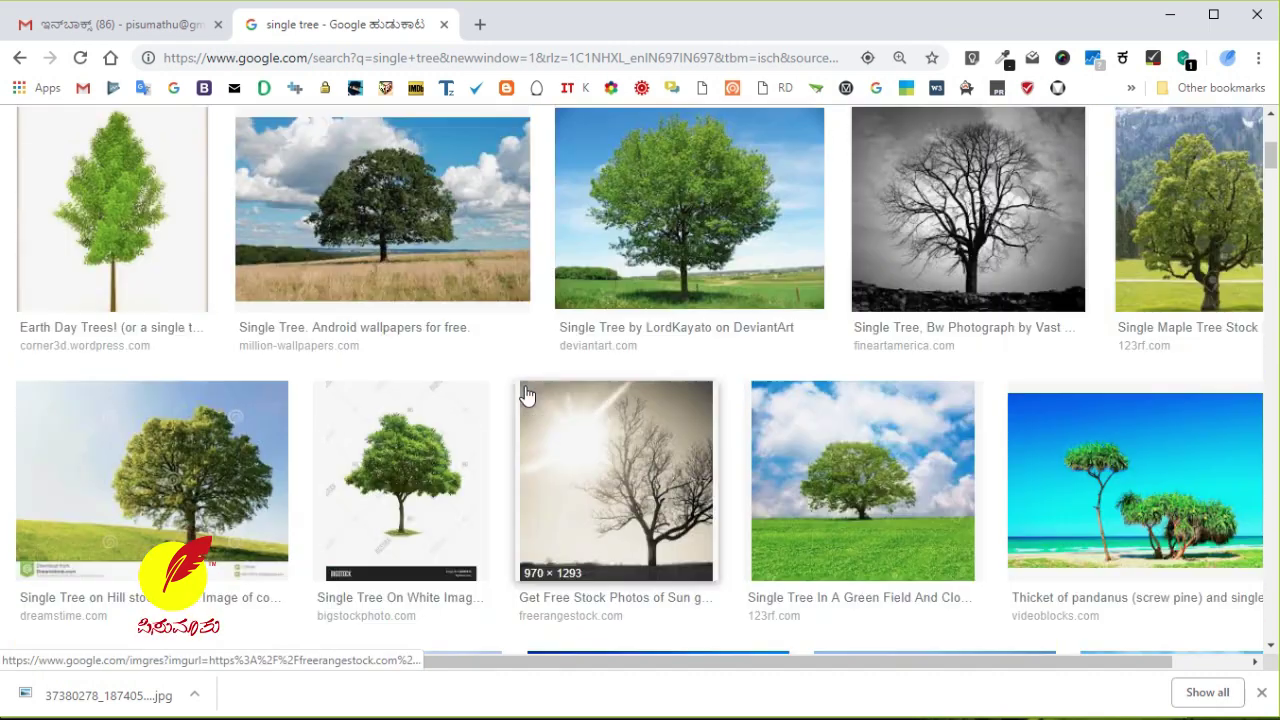
scroll(523, 395, up, 5)
Open the 1920 × 1080 field-tree preview and copy that image to the clipboard.
click(771, 207)
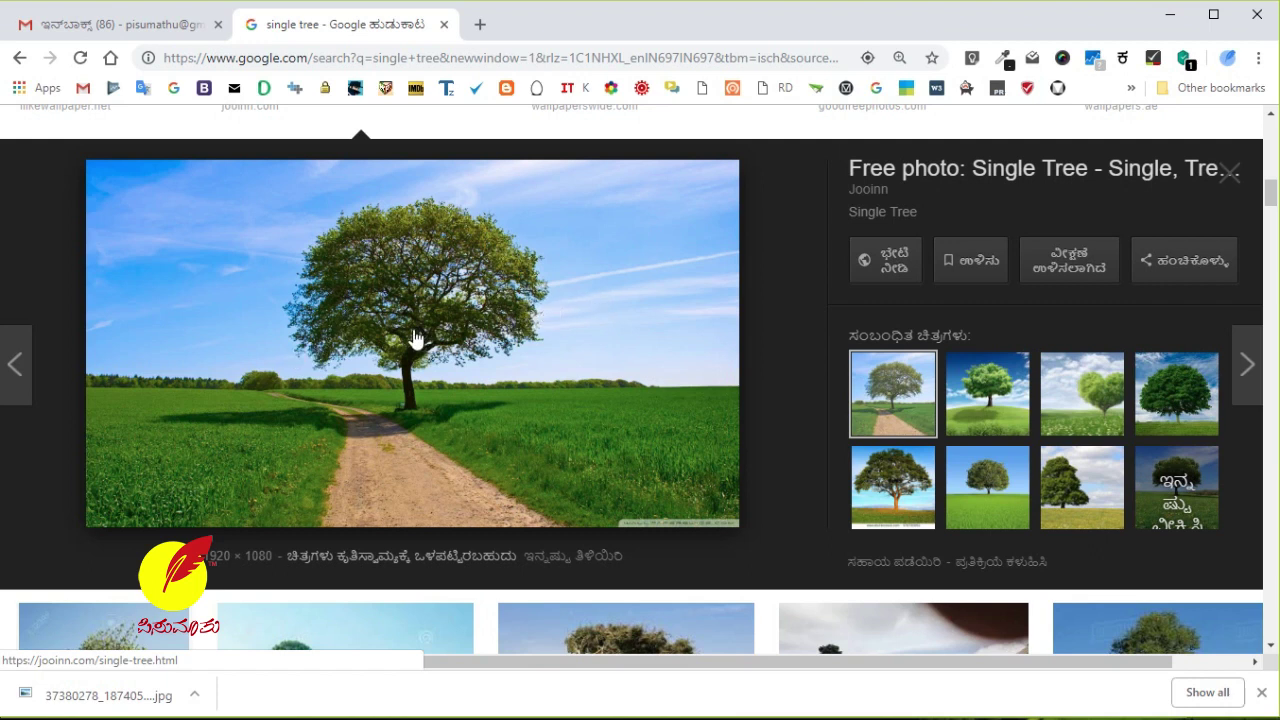
right_click(497, 320)
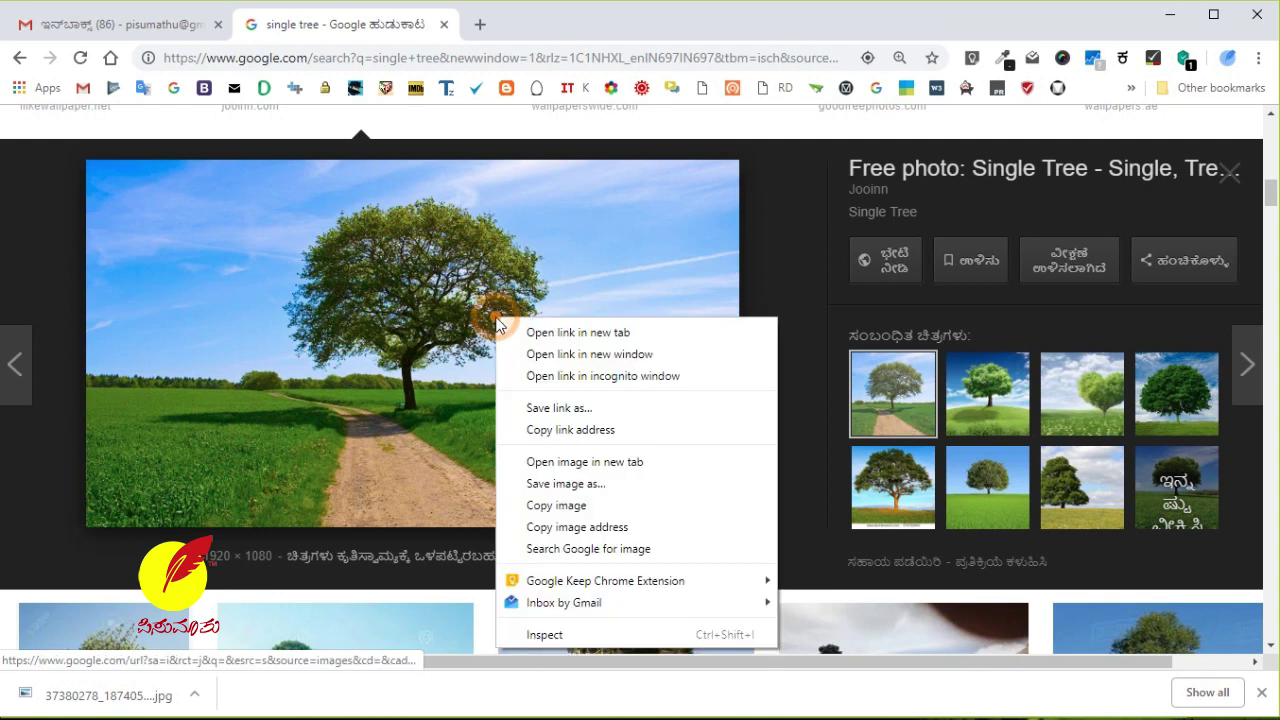
click(603, 505)
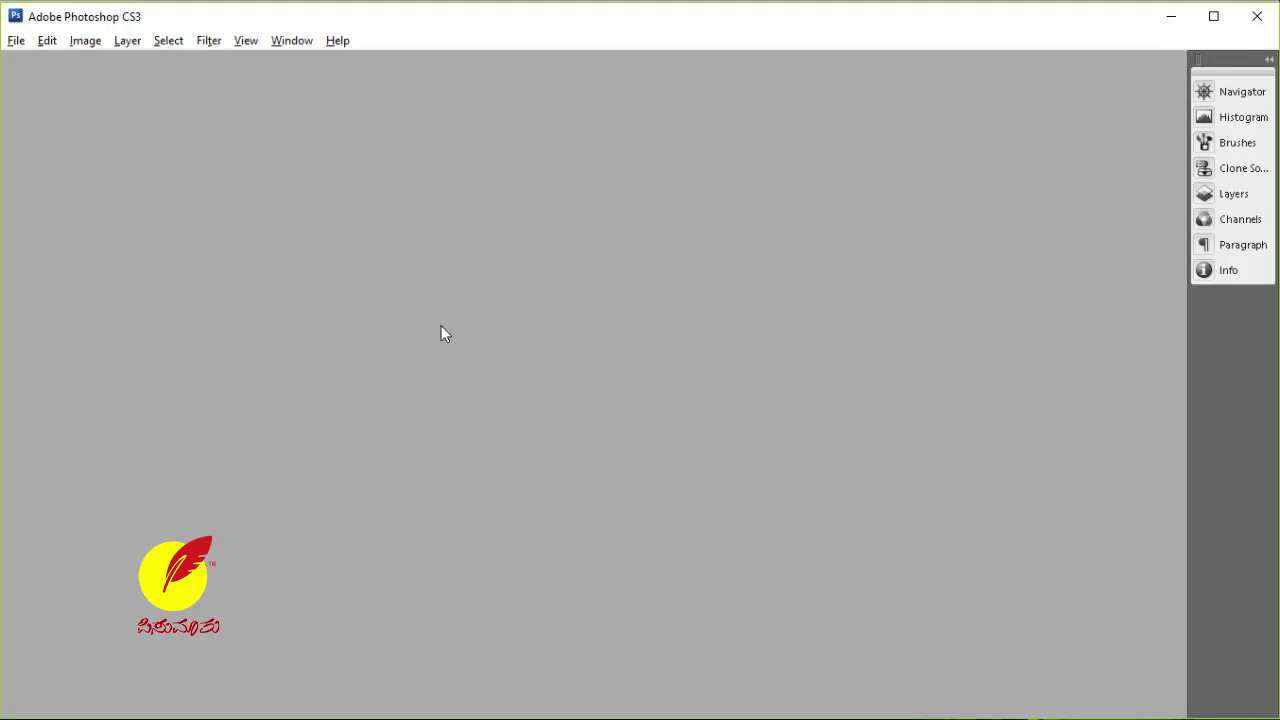
Create a 1920 × 1080 document, paste the tree photo as Layer 1, and show Layers.
key(ctrl+n)
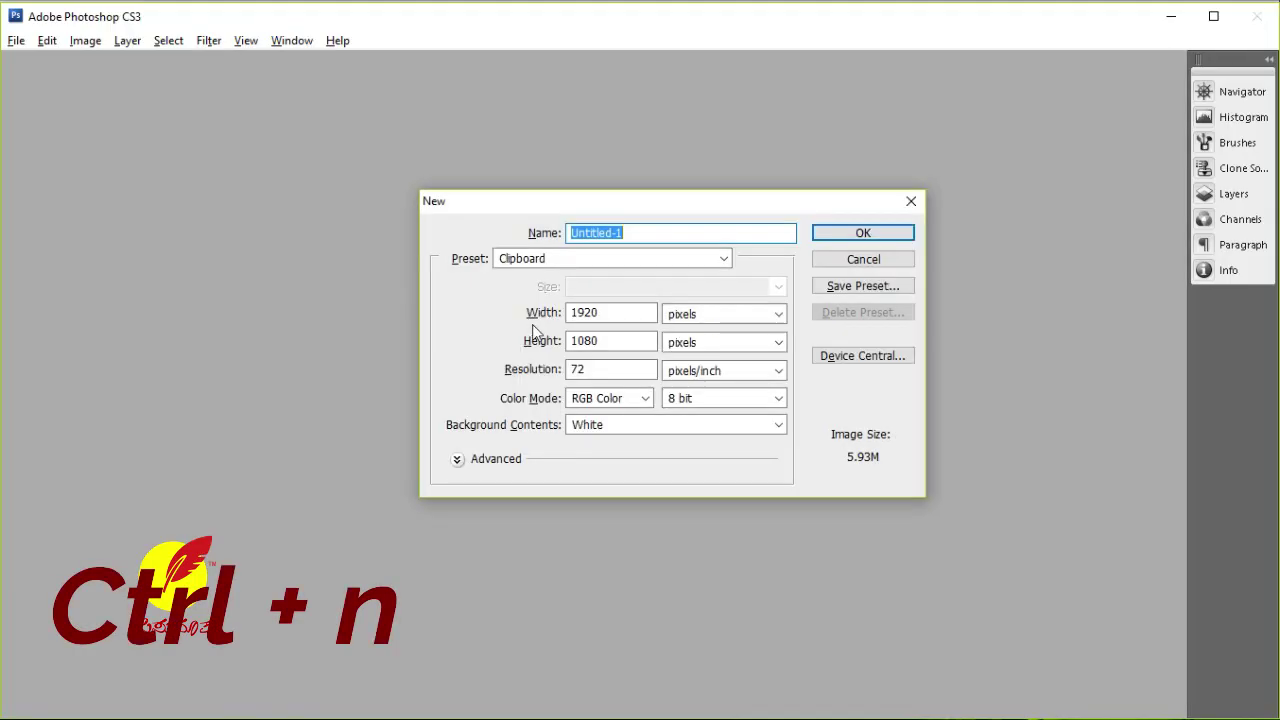
double_click(614, 314)
double_click(620, 341)
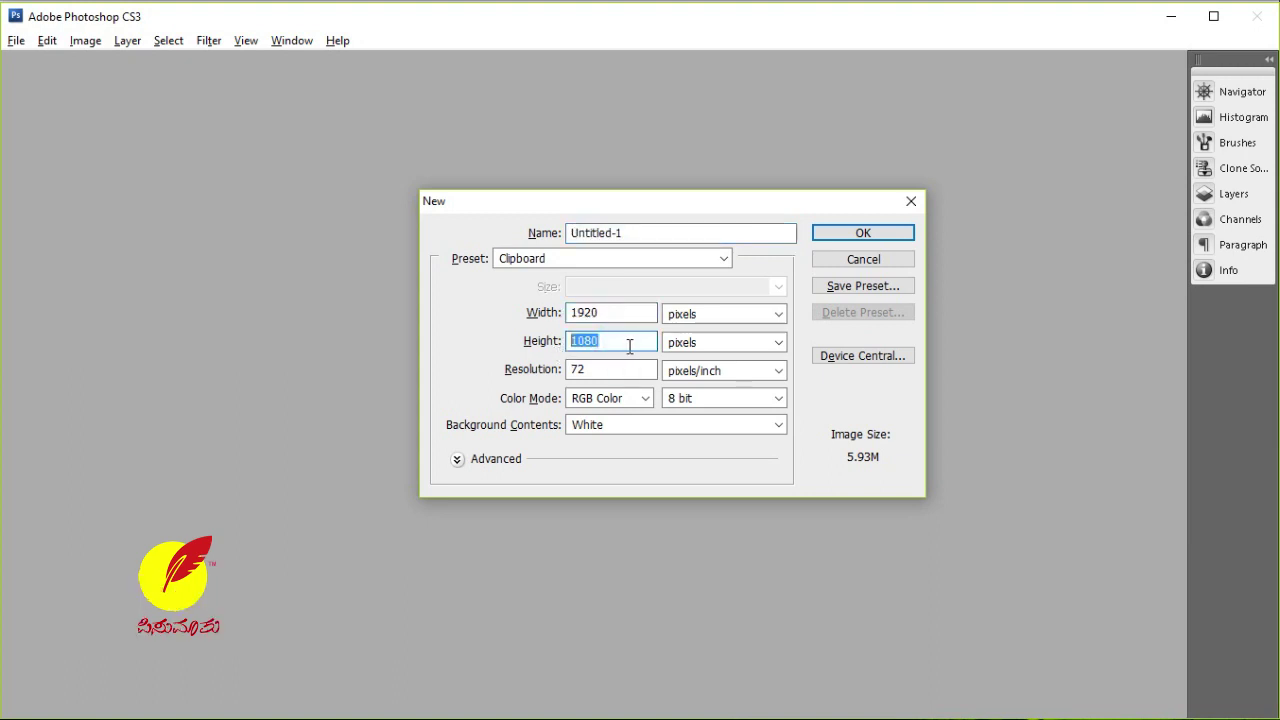
click(866, 236)
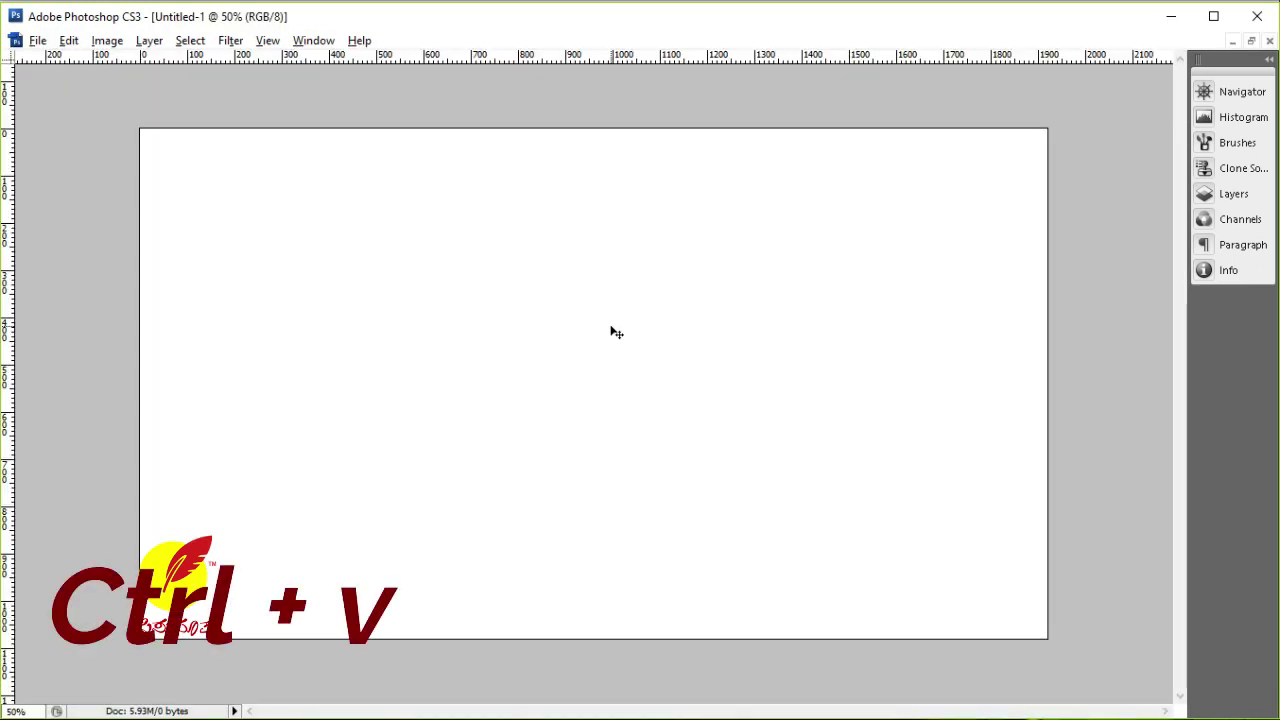
key(ctrl+v)
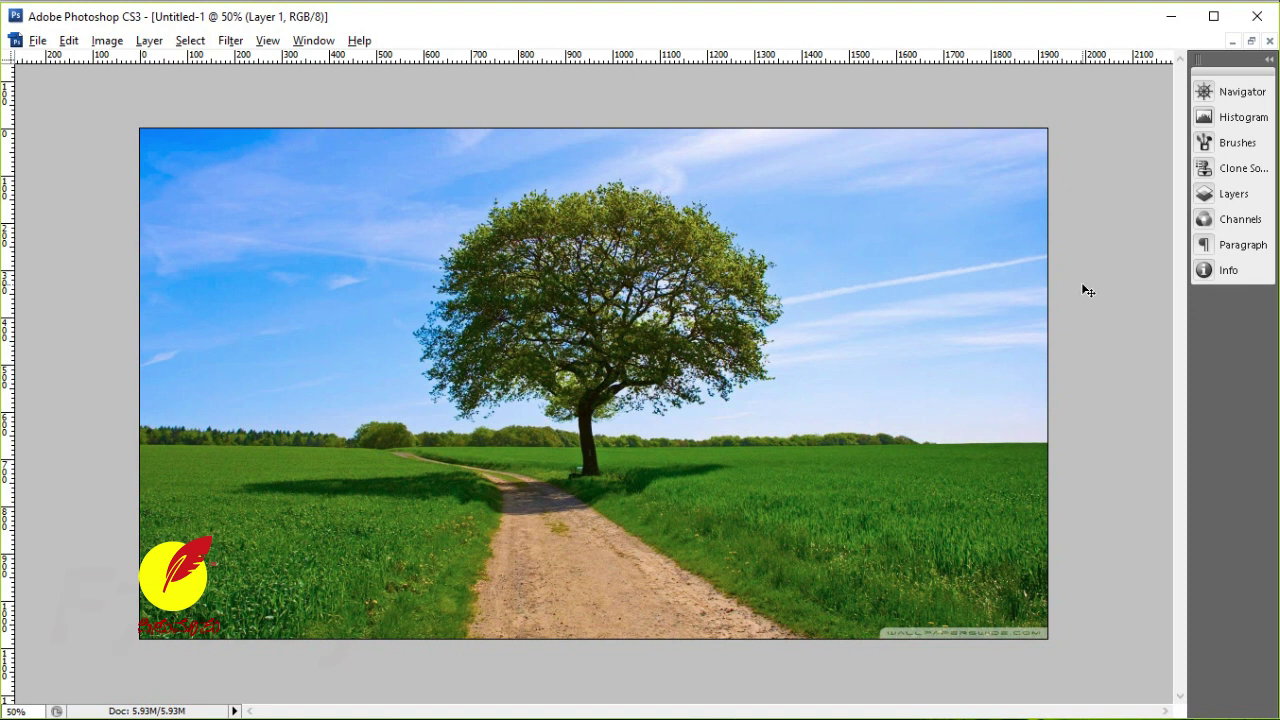
key(F7)
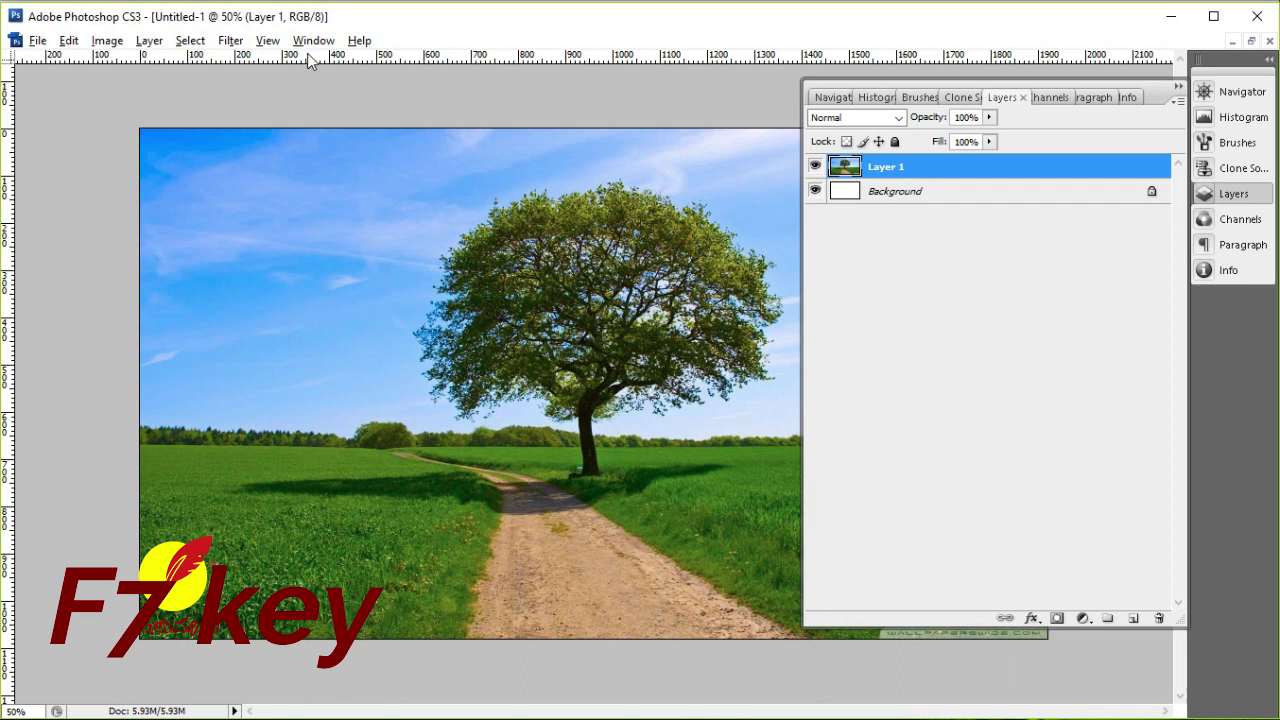
Select Layer 1 with the tree photo and switch to the Channels panel.
click(312, 41)
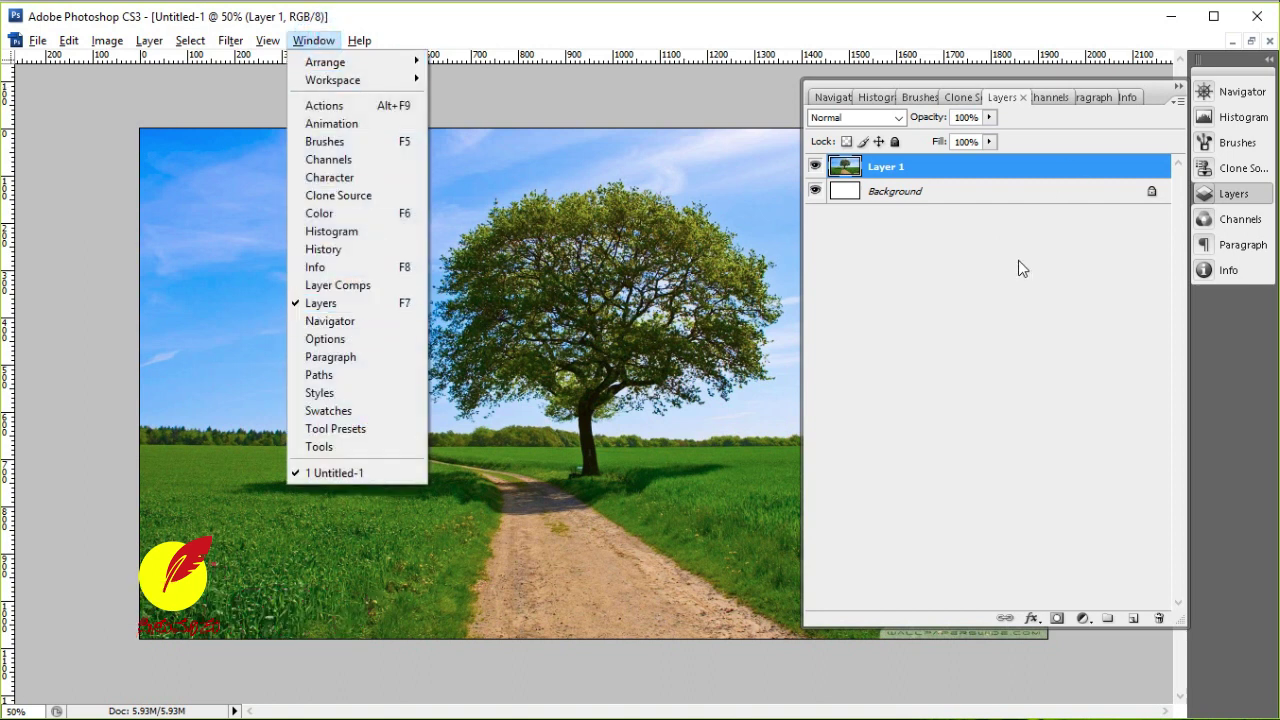
click(1019, 262)
click(893, 168)
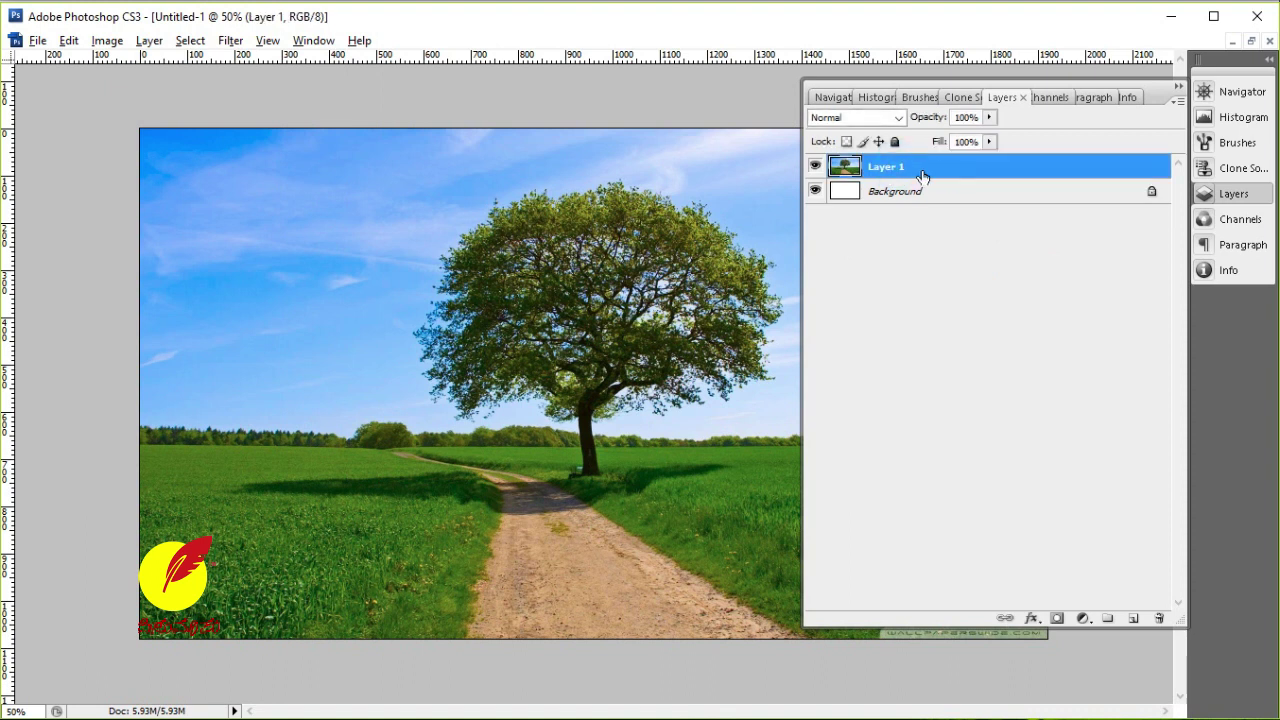
click(1052, 98)
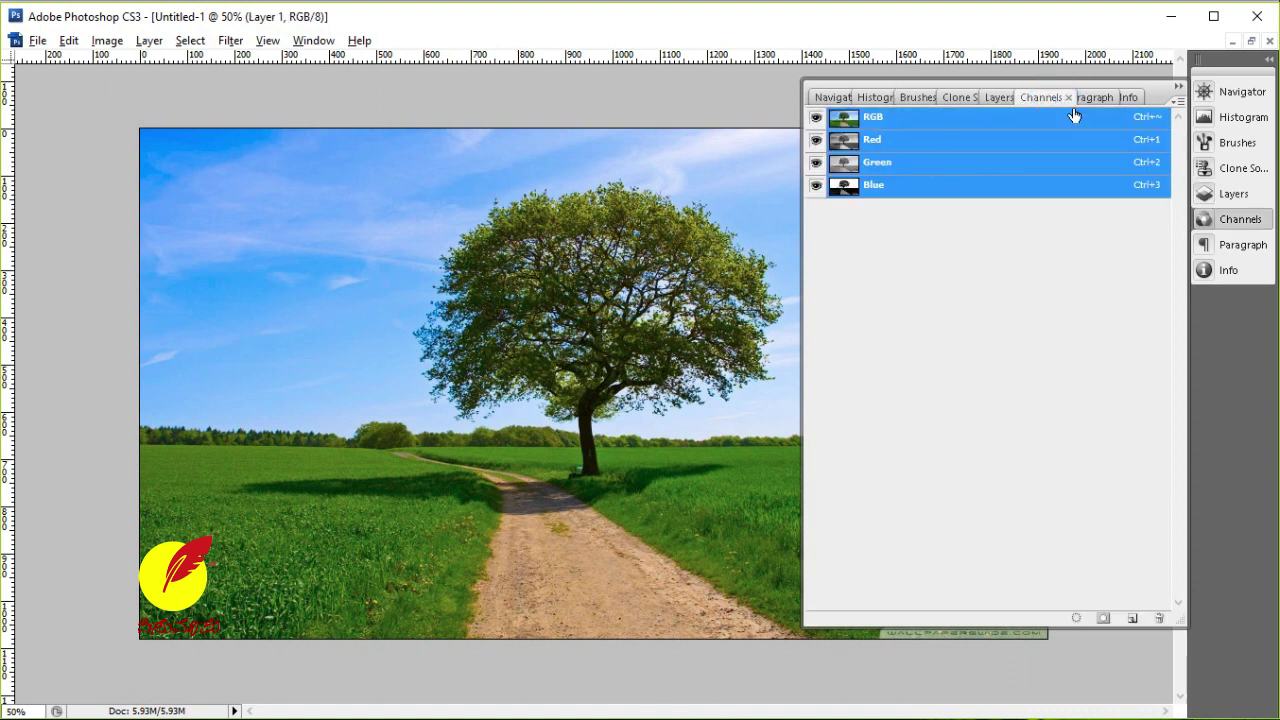
click(313, 40)
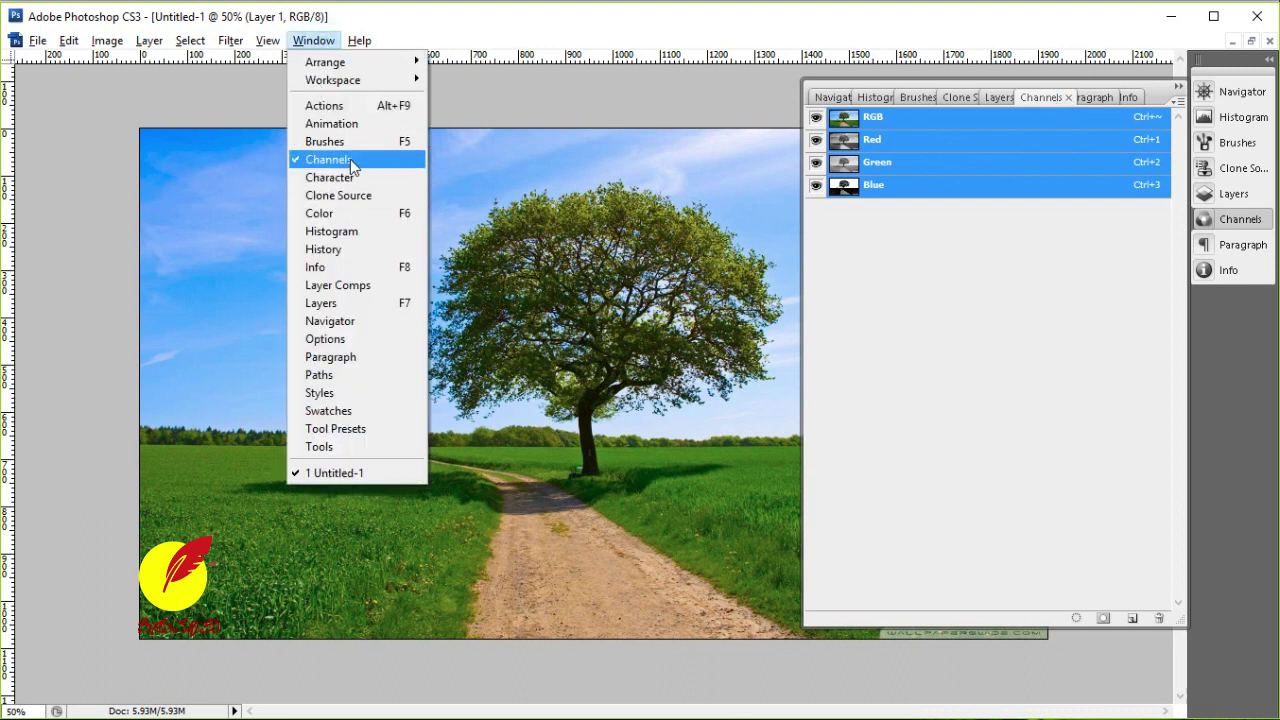
click(973, 281)
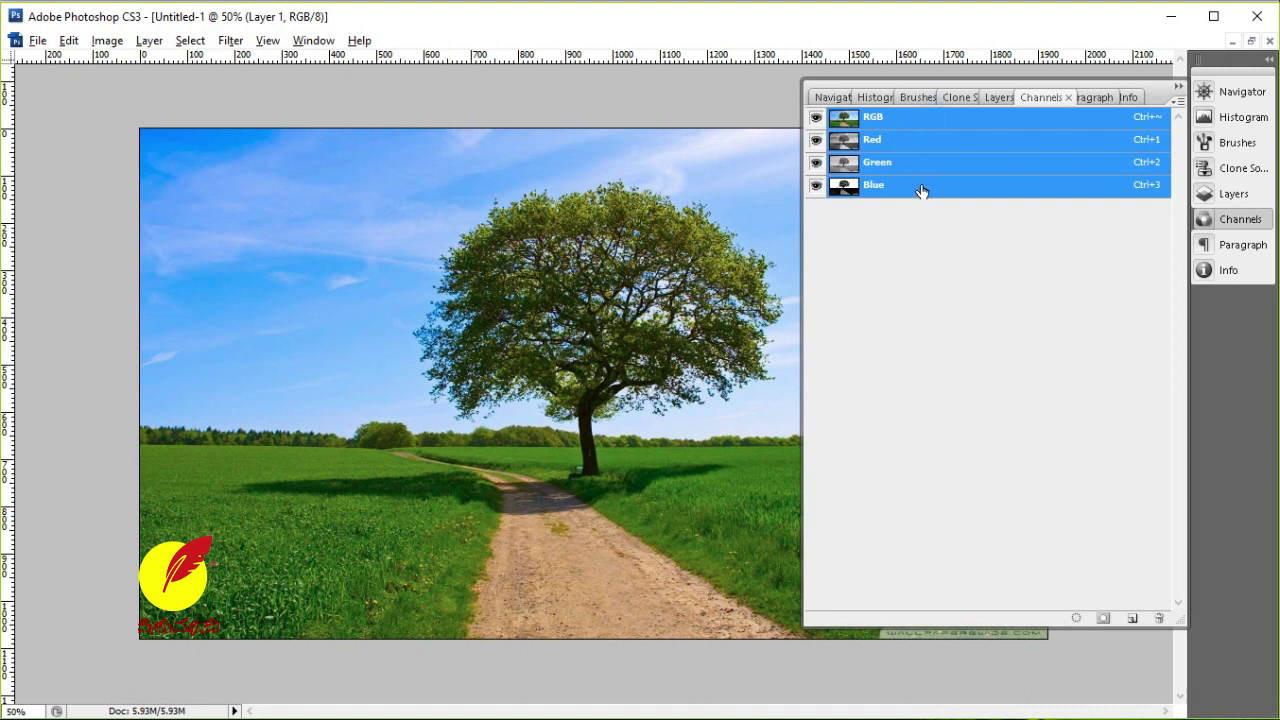
Compare the Red, Green and Blue channels, ending on the high-contrast Blue channel.
click(924, 184)
click(920, 118)
click(908, 145)
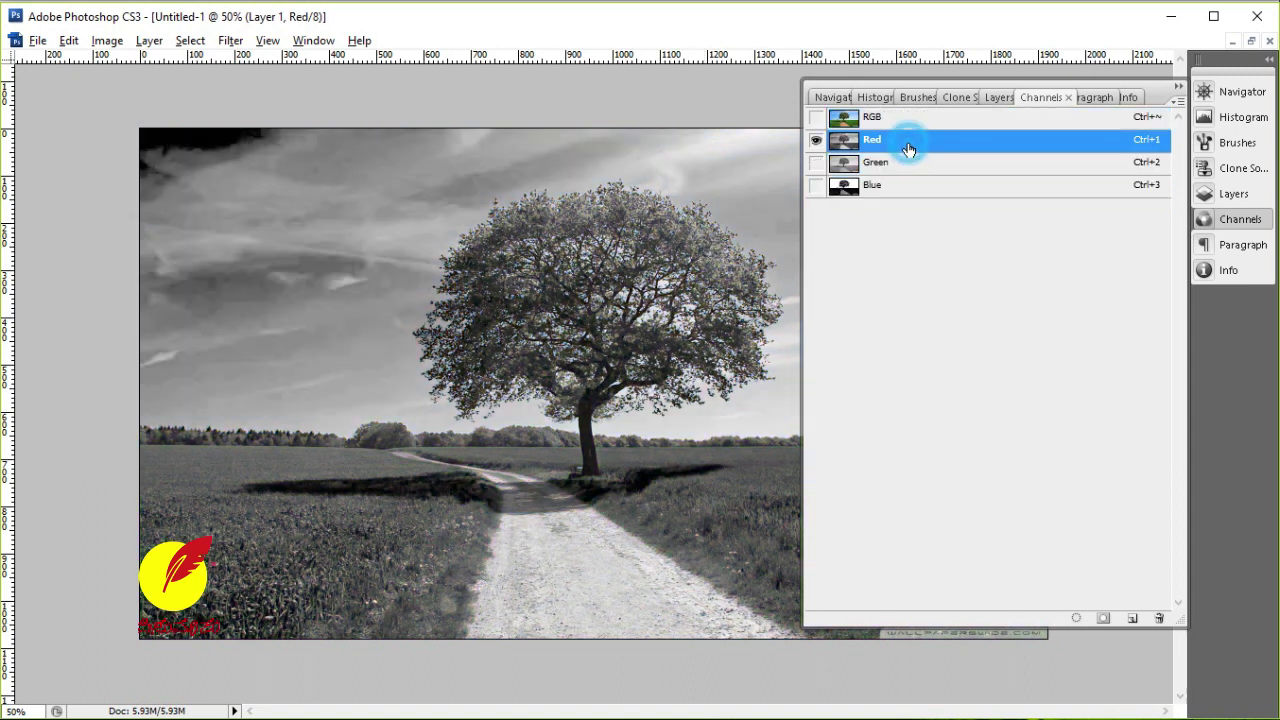
click(906, 170)
click(910, 190)
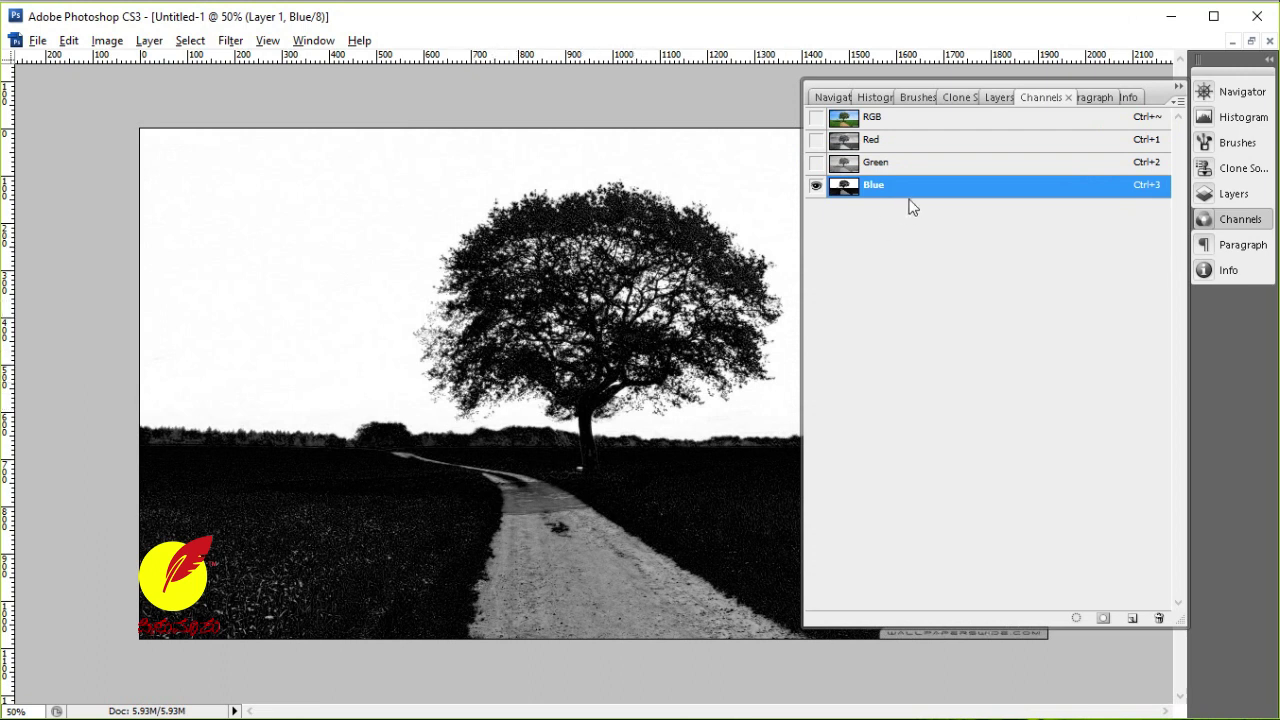
click(910, 164)
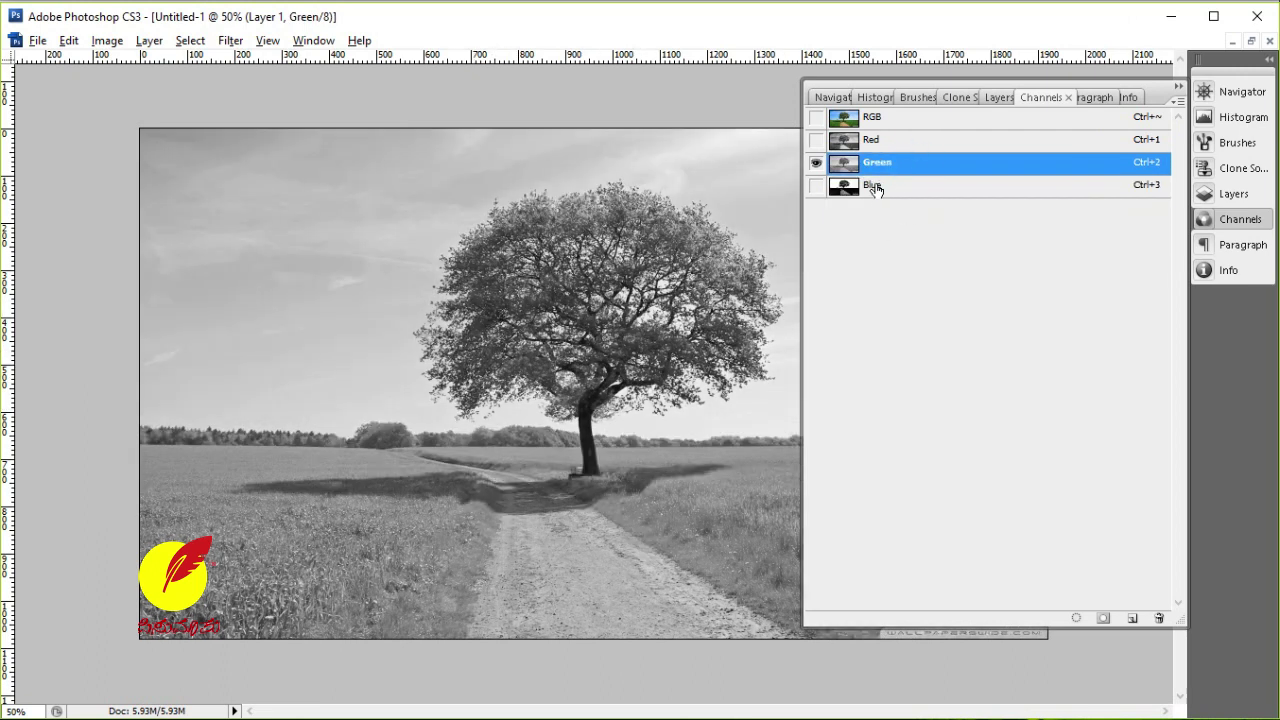
click(900, 143)
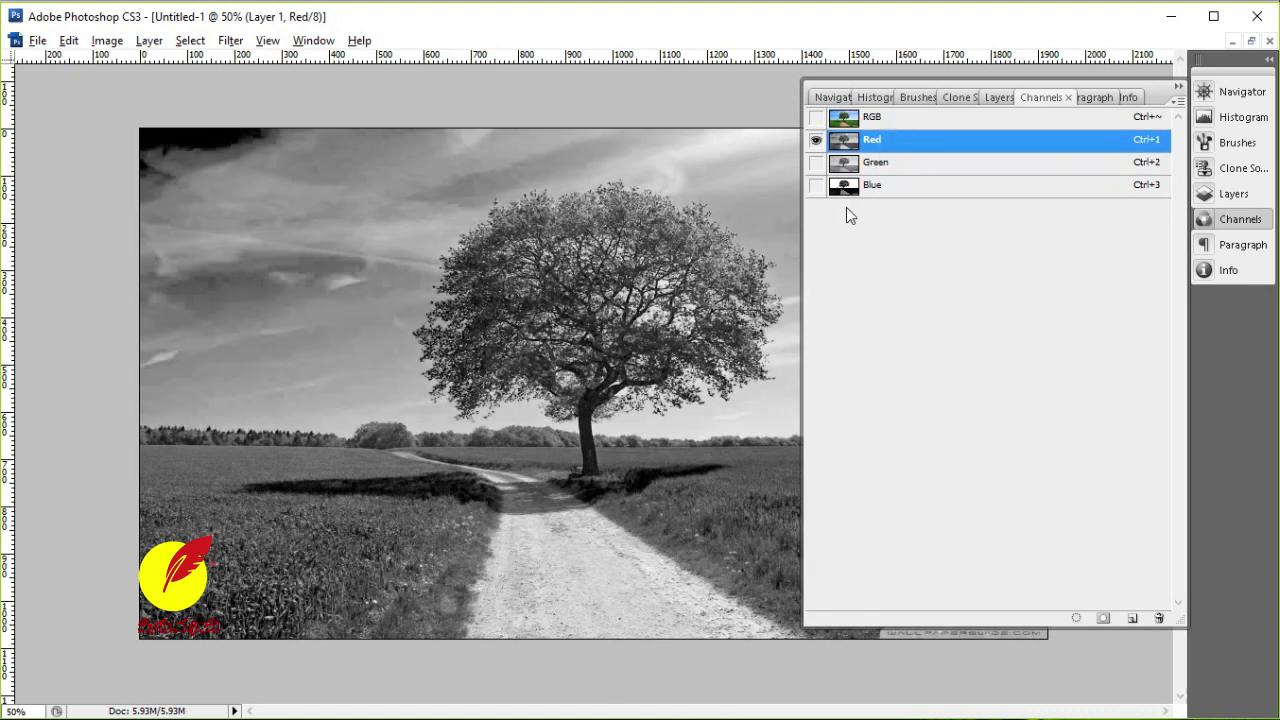
click(896, 190)
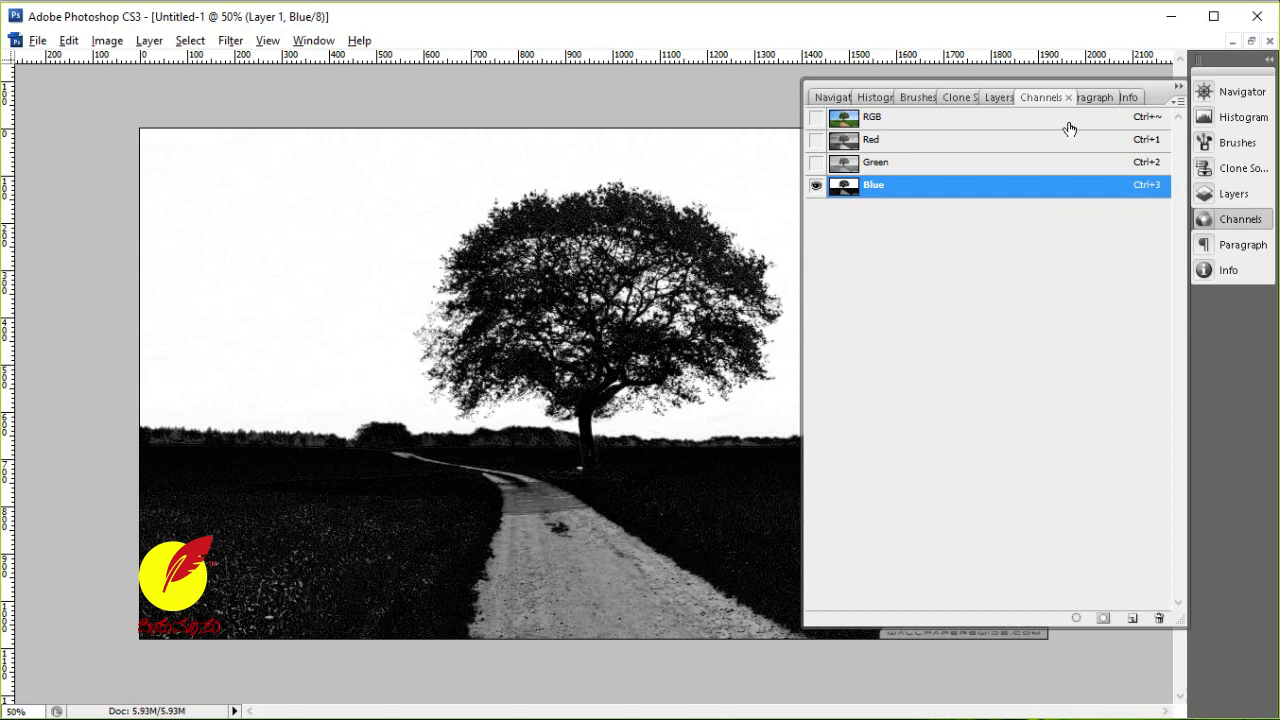
Duplicate the Blue channel as Blue copy and bring up Image > Adjustments.
drag(802, 290, 955, 290)
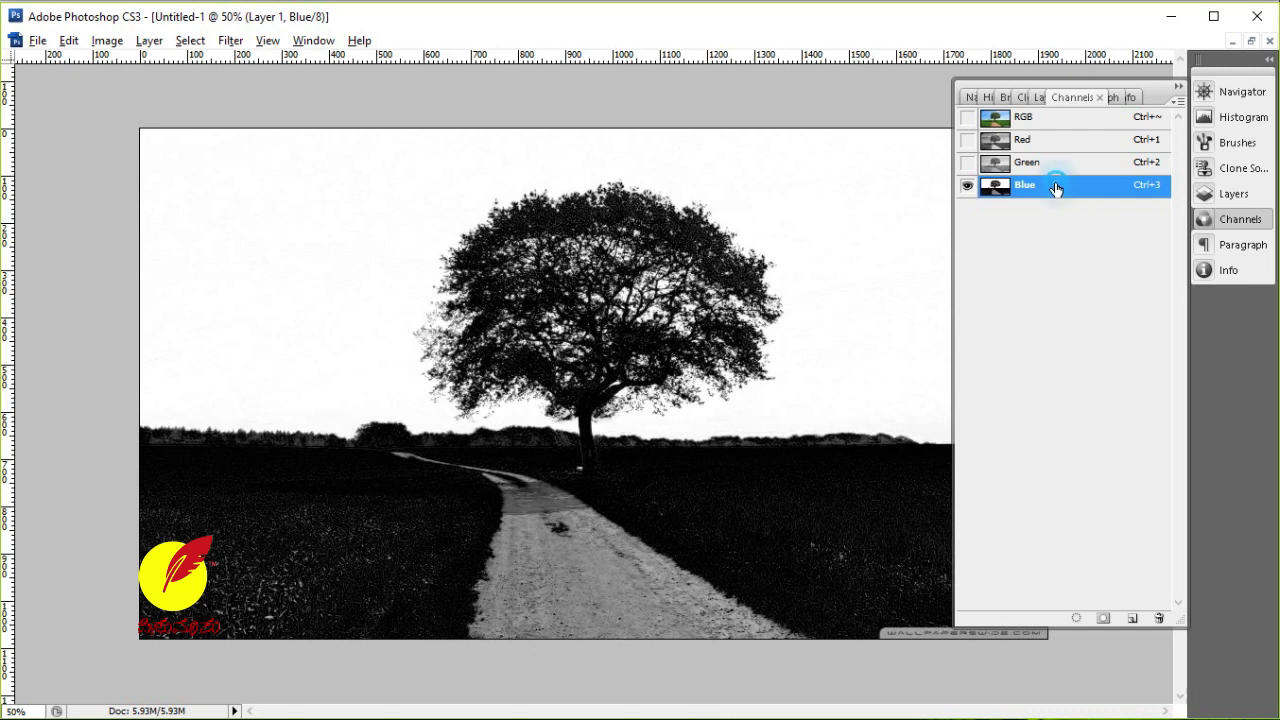
drag(1055, 190, 1135, 622)
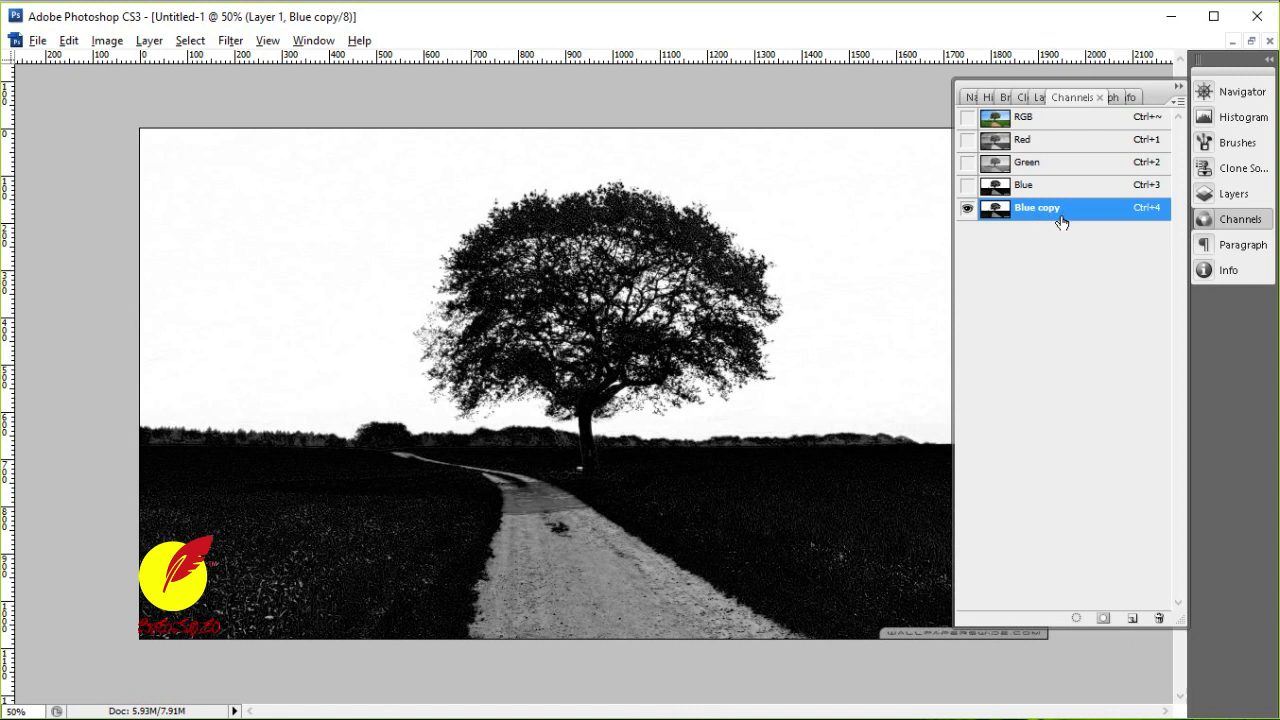
click(1178, 86)
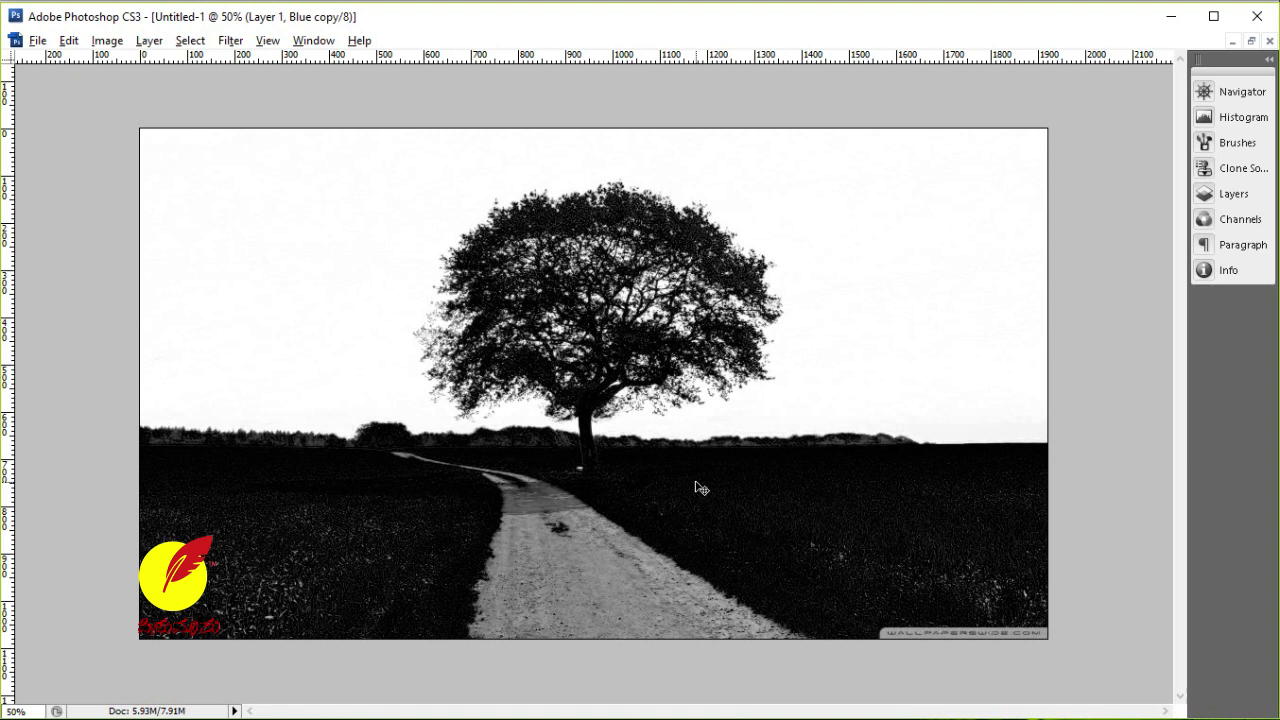
click(1240, 219)
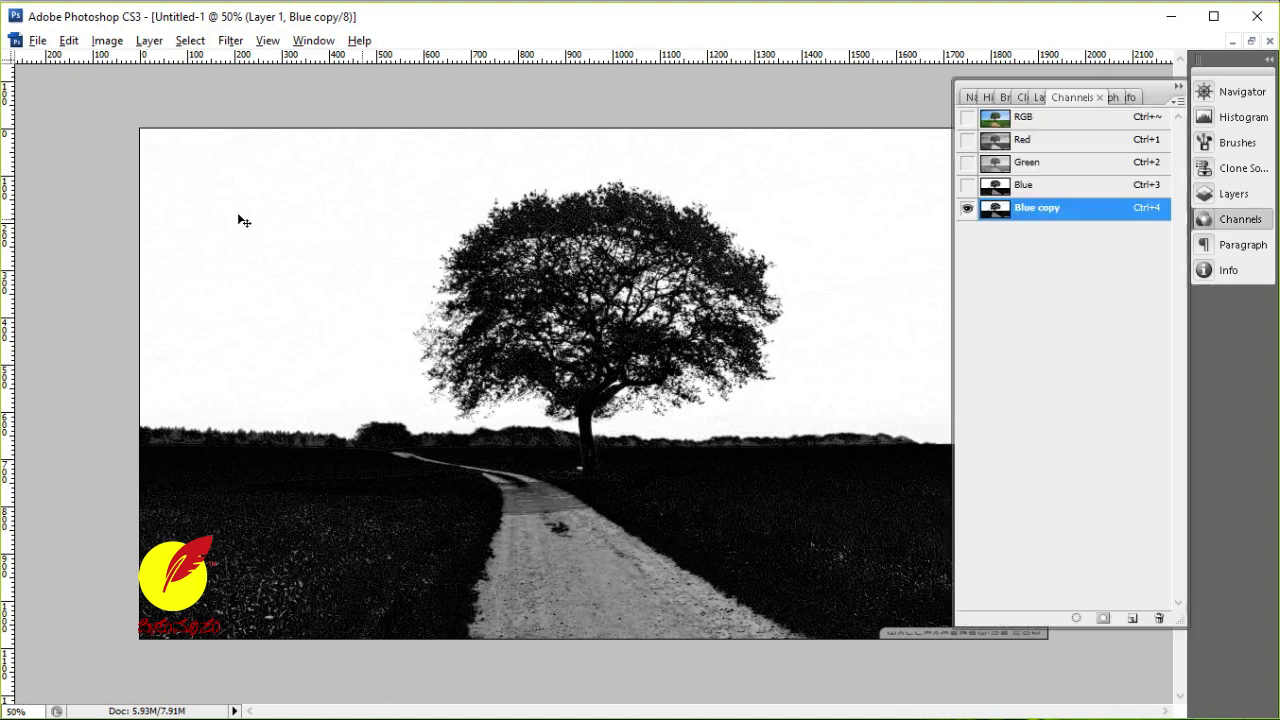
click(107, 40)
mouse_move(136, 88)
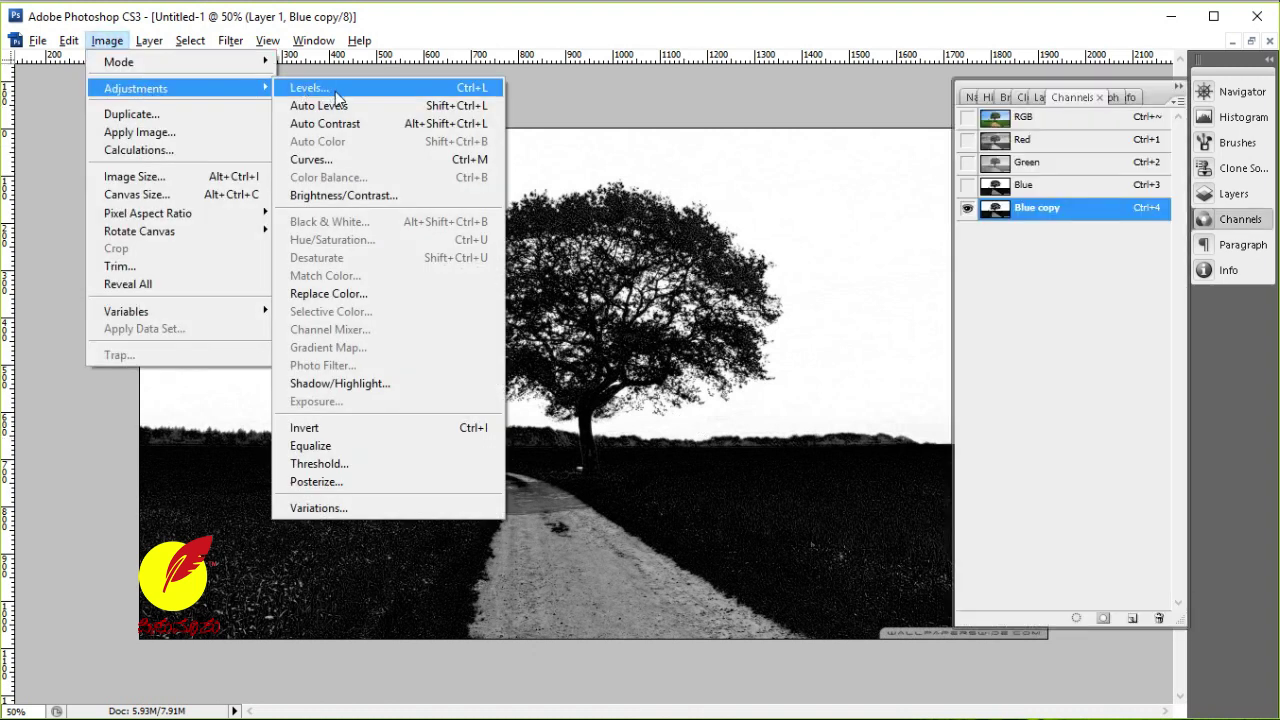
Apply Levels to Blue copy with input levels 28, 1.00 and 255.
click(430, 89)
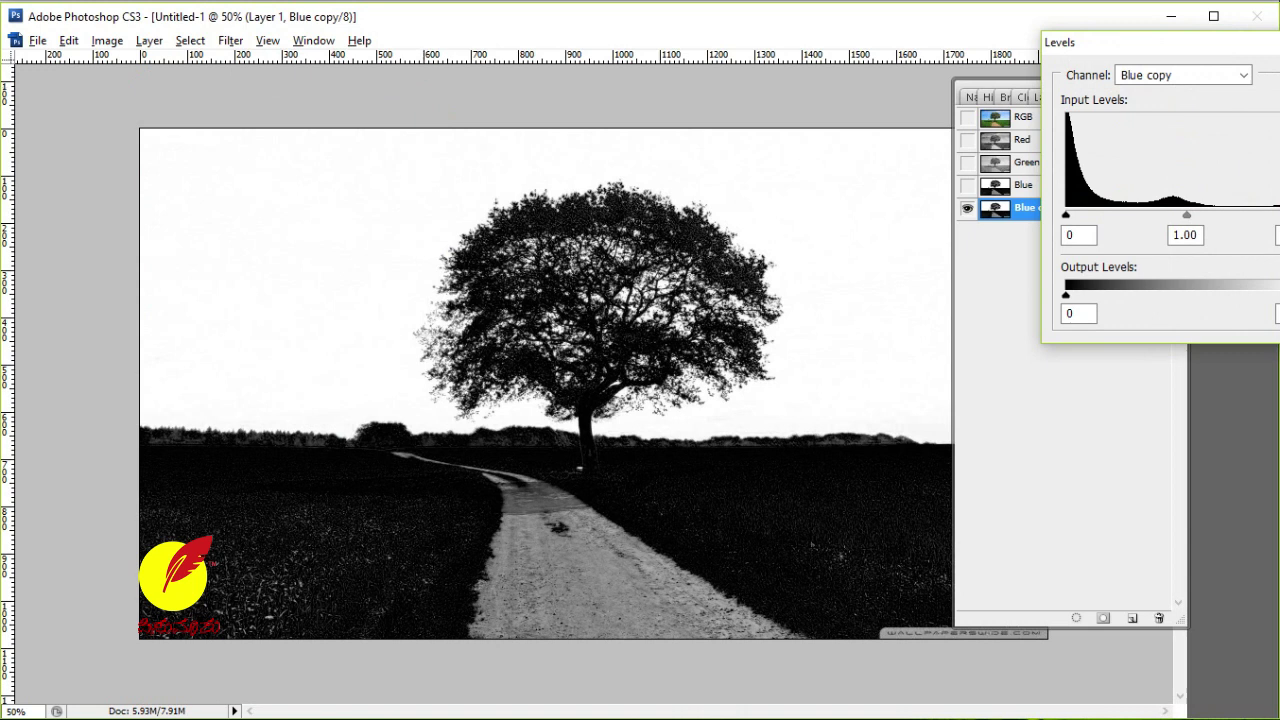
mouse_move(1270, 44)
mouse_down()
mouse_move(1131, 195)
mouse_move(1117, 260)
mouse_move(1116, 128)
mouse_up()
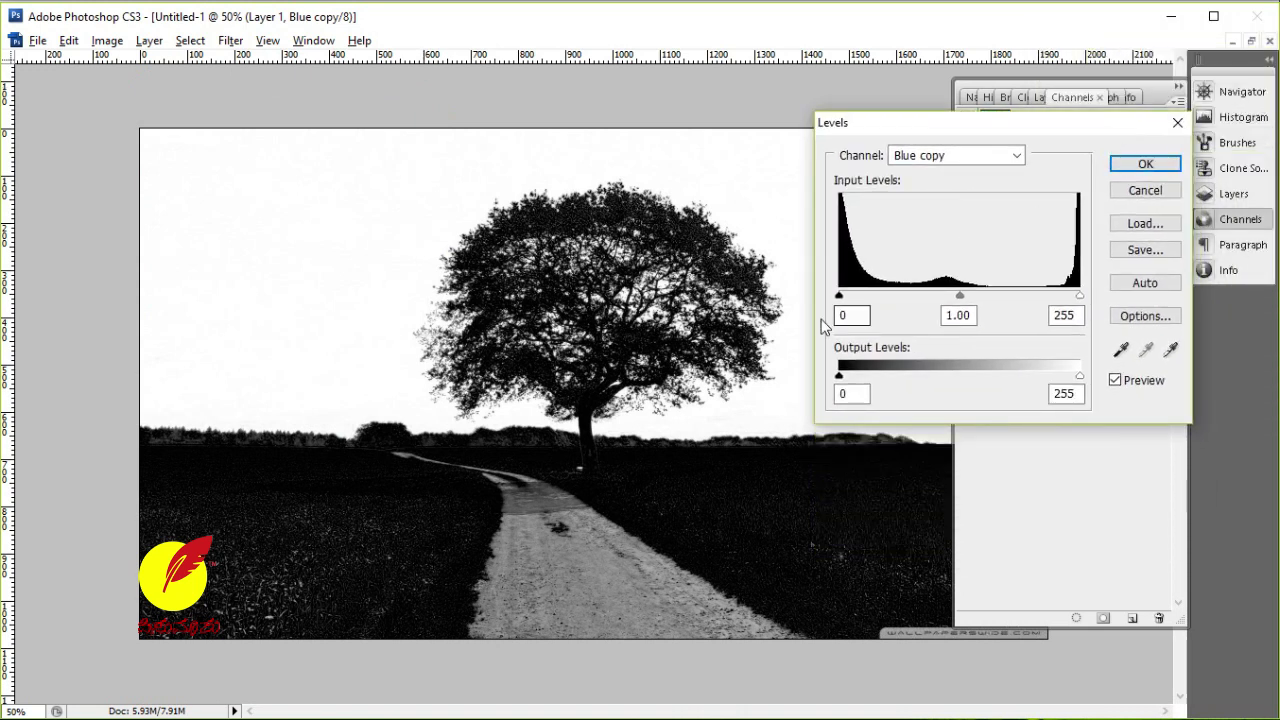
drag(841, 298, 896, 304)
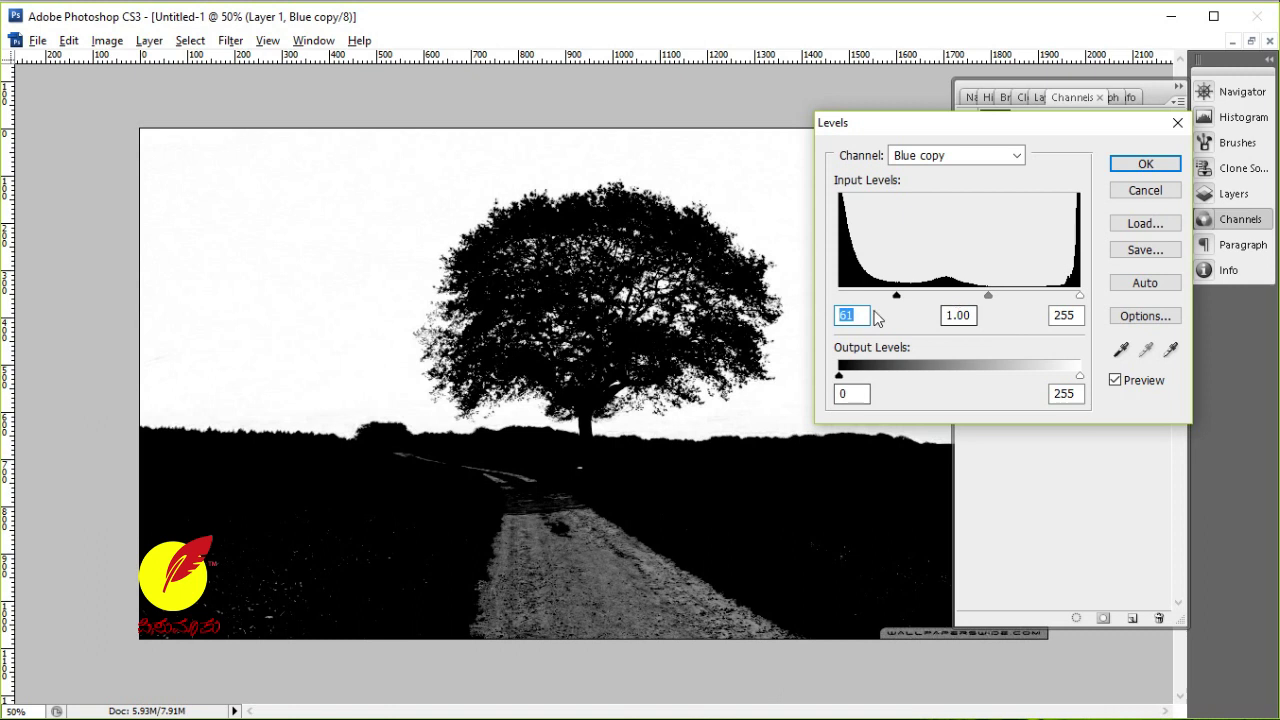
drag(896, 298, 1043, 298)
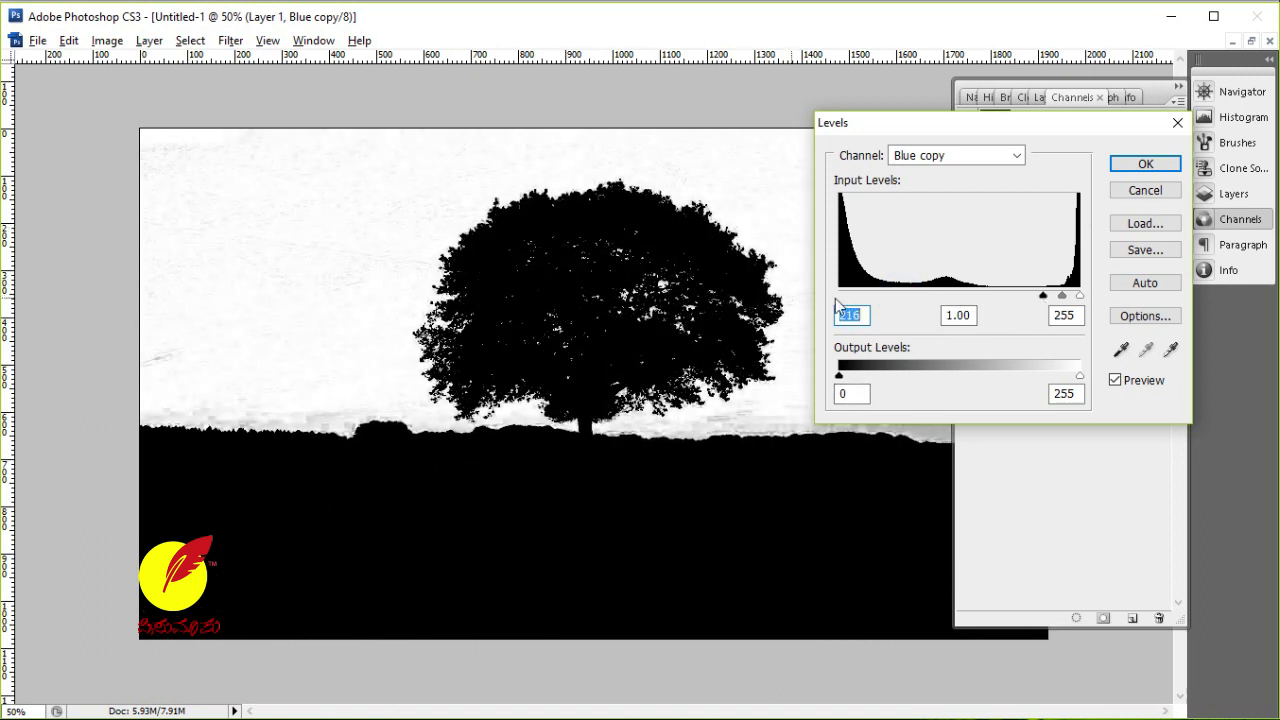
drag(1044, 298, 865, 298)
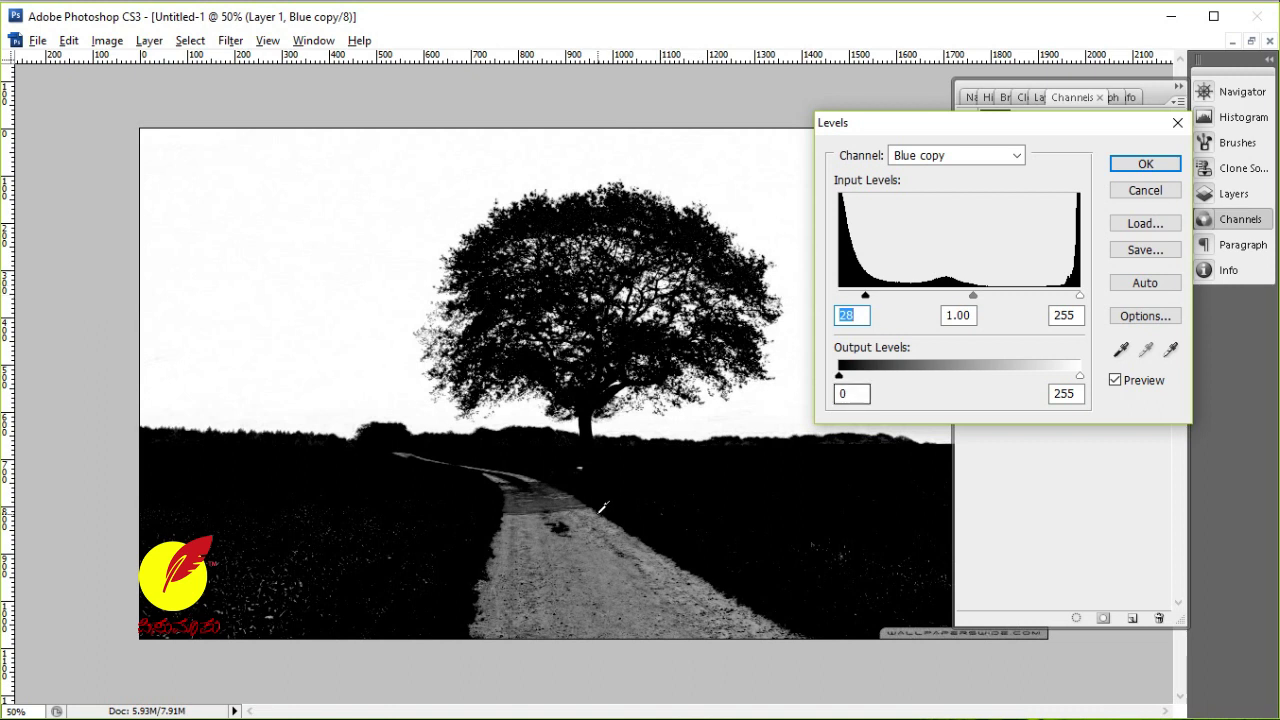
click(1146, 163)
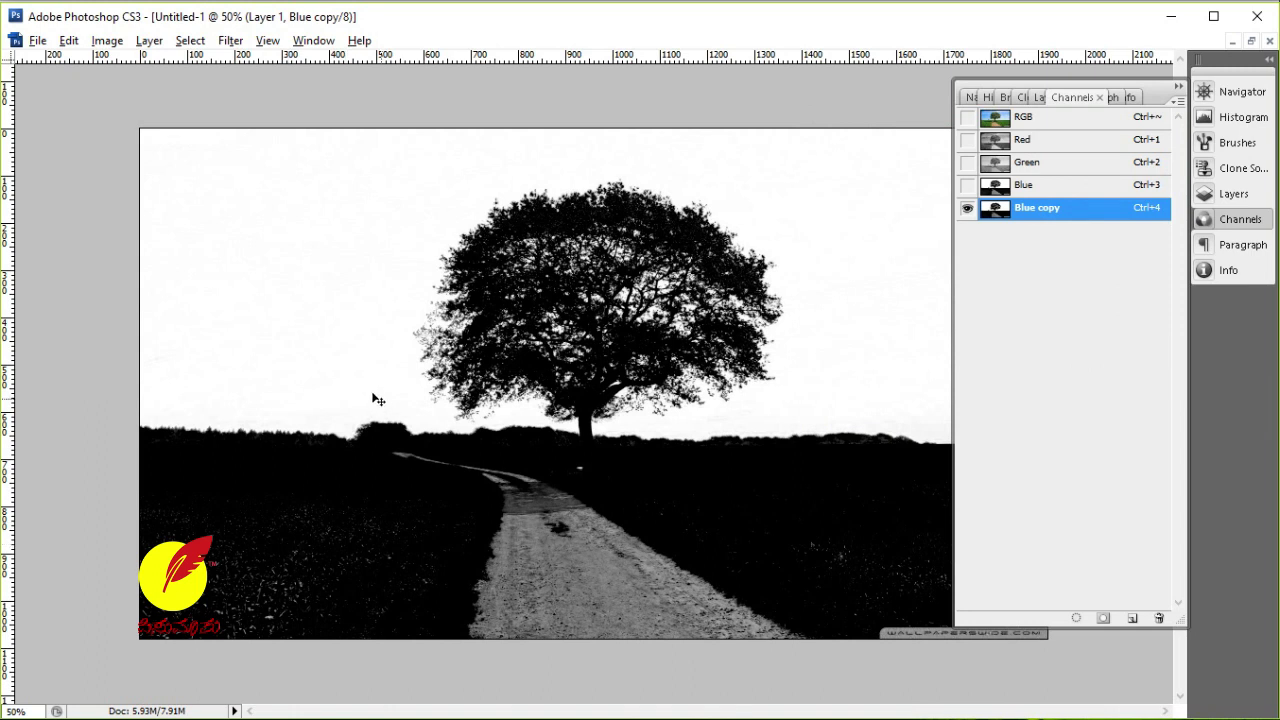
Set the foreground colour to black sampled from the dark field.
key(Tab)
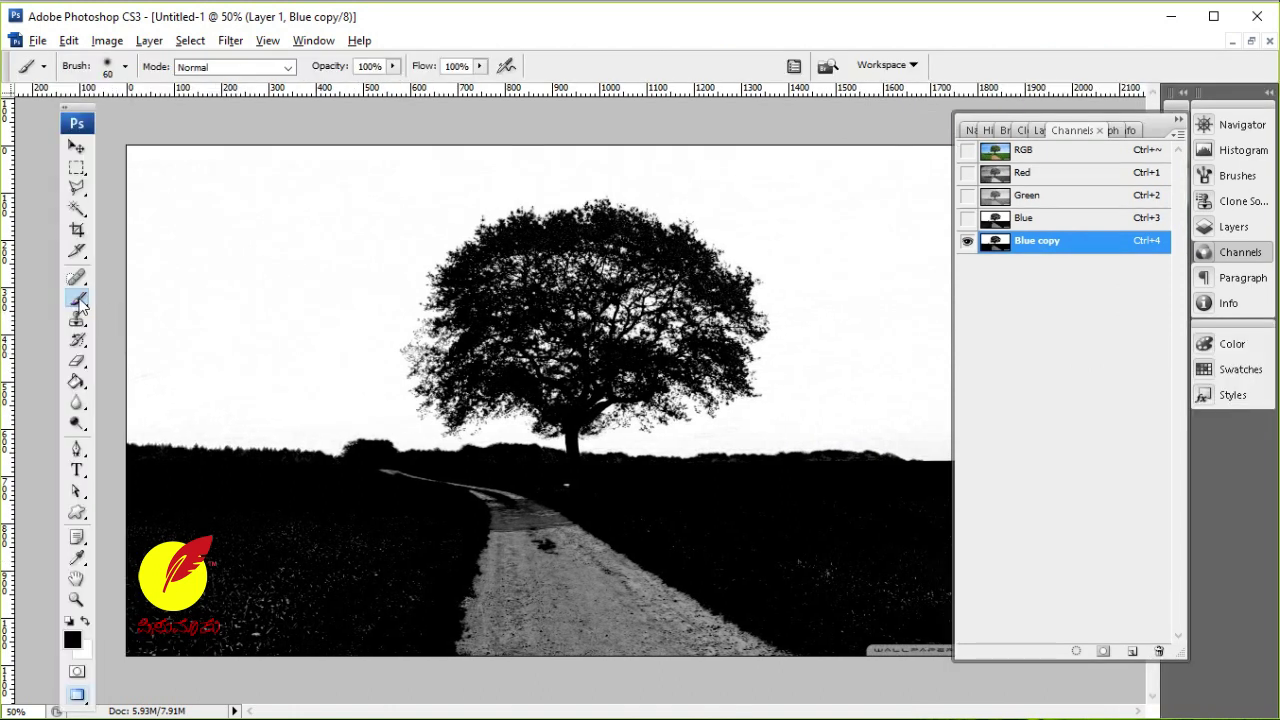
click(71, 637)
click(159, 480)
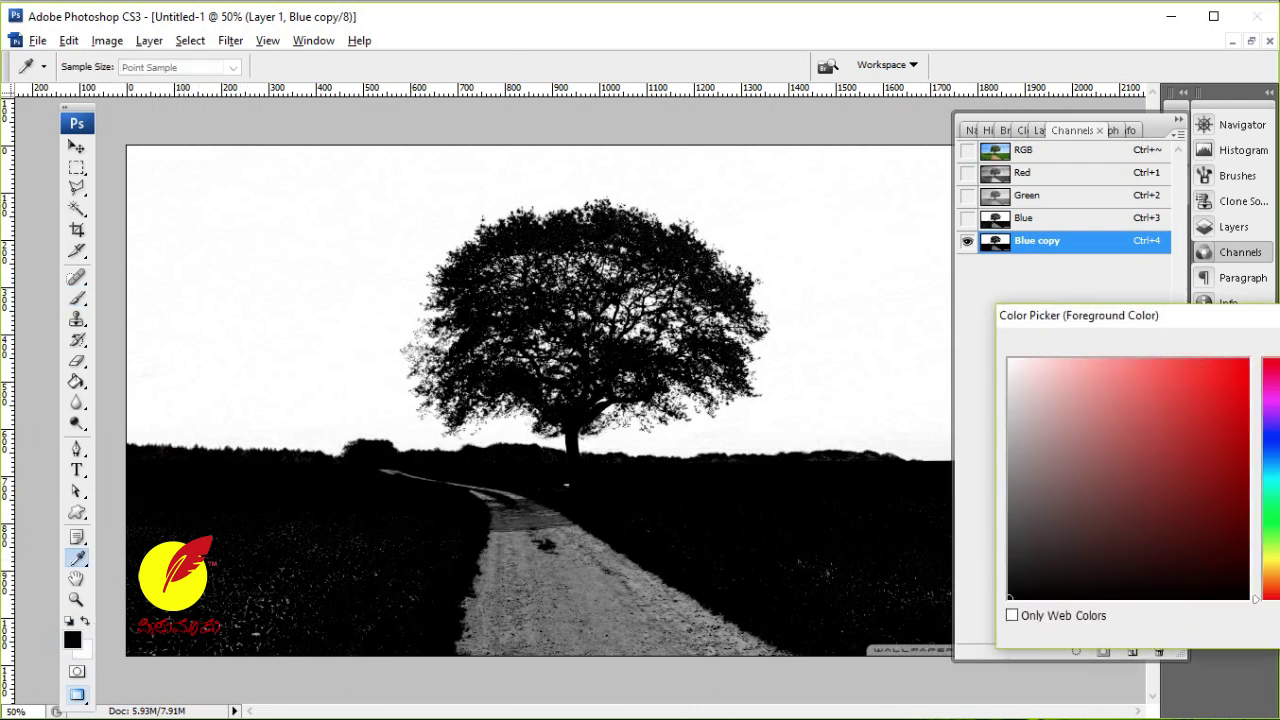
click(388, 487)
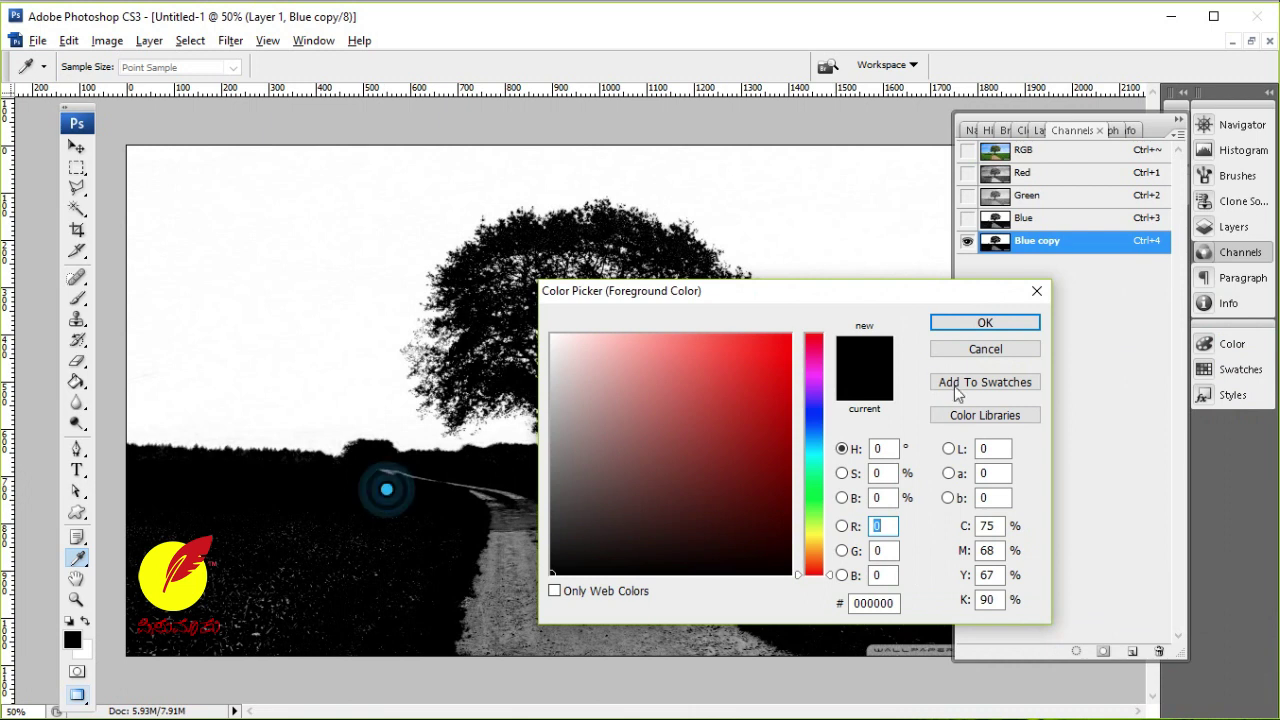
Paint the field and dirt path solid black with a size-200 brush.
click(985, 322)
key(b)
click(282, 528)
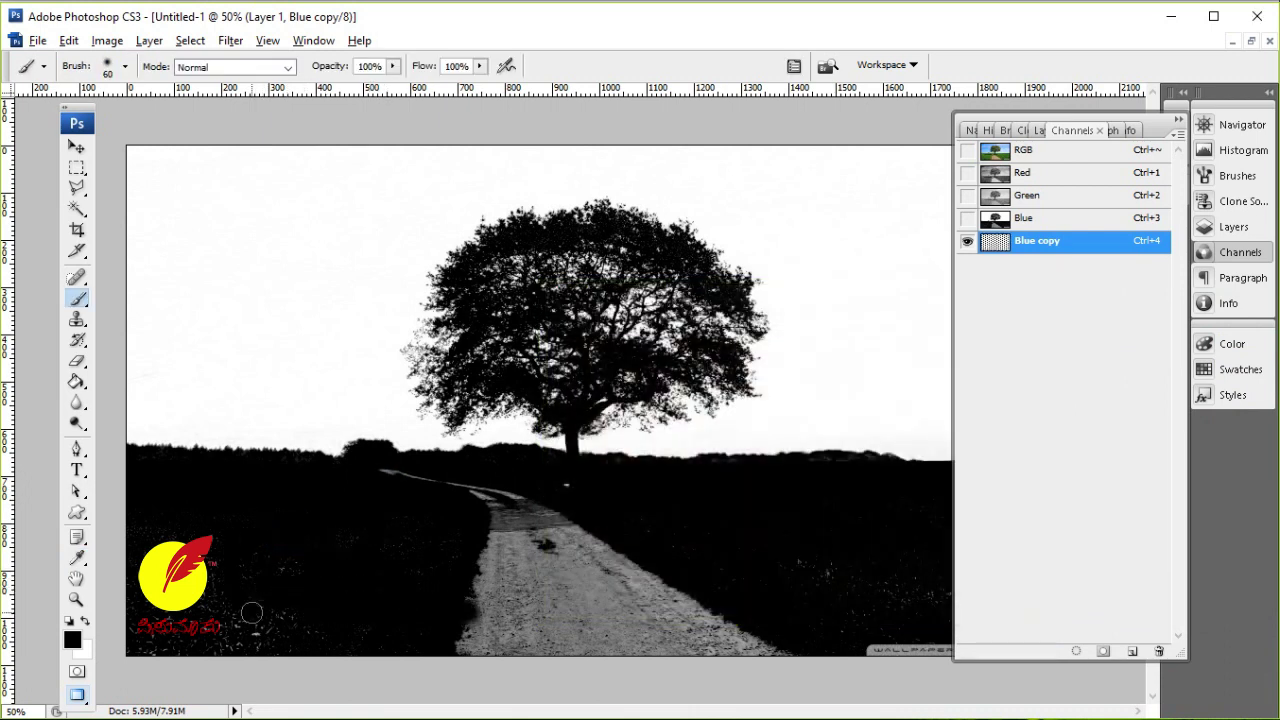
key(bracketright)
key(bracketright)
key(bracketright)
key(bracketright)
key(bracketright)
key(bracketright)
click(152, 530)
mouse_move(470, 625)
mouse_down()
mouse_move(920, 657)
mouse_move(363, 594)
mouse_move(713, 555)
mouse_move(463, 543)
mouse_move(549, 520)
mouse_move(371, 508)
mouse_move(560, 503)
mouse_up()
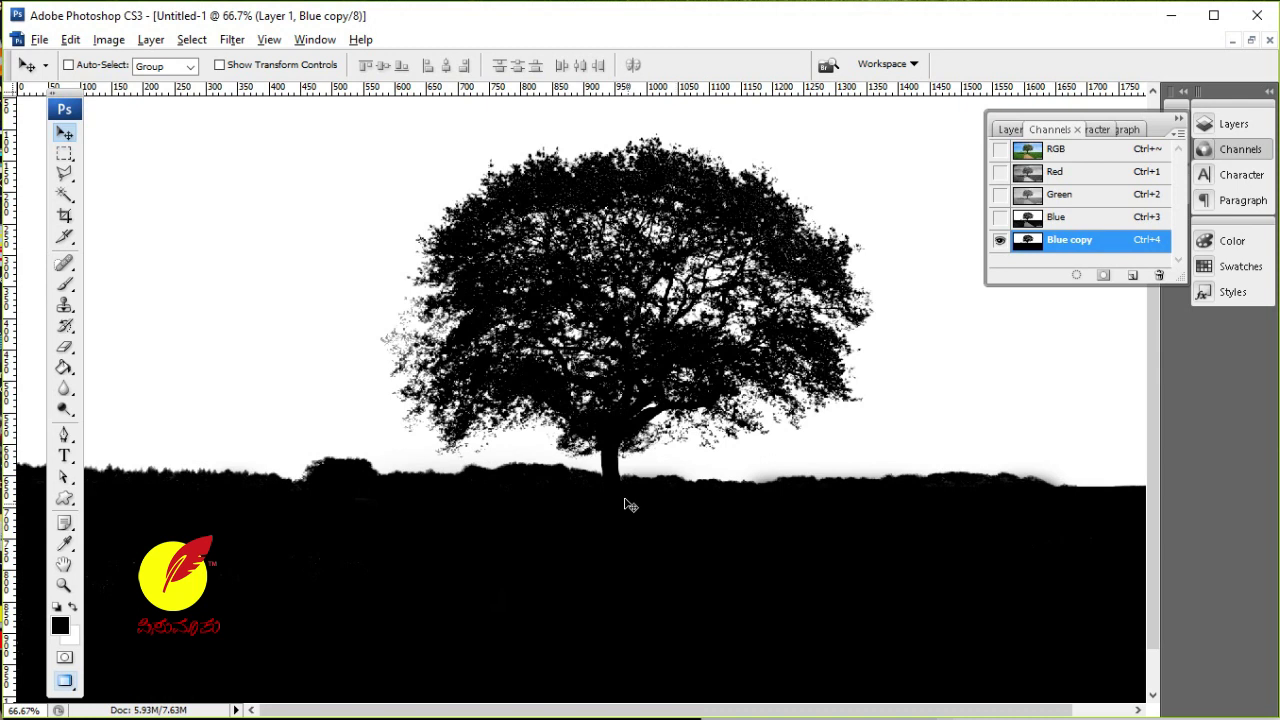
click(64, 409)
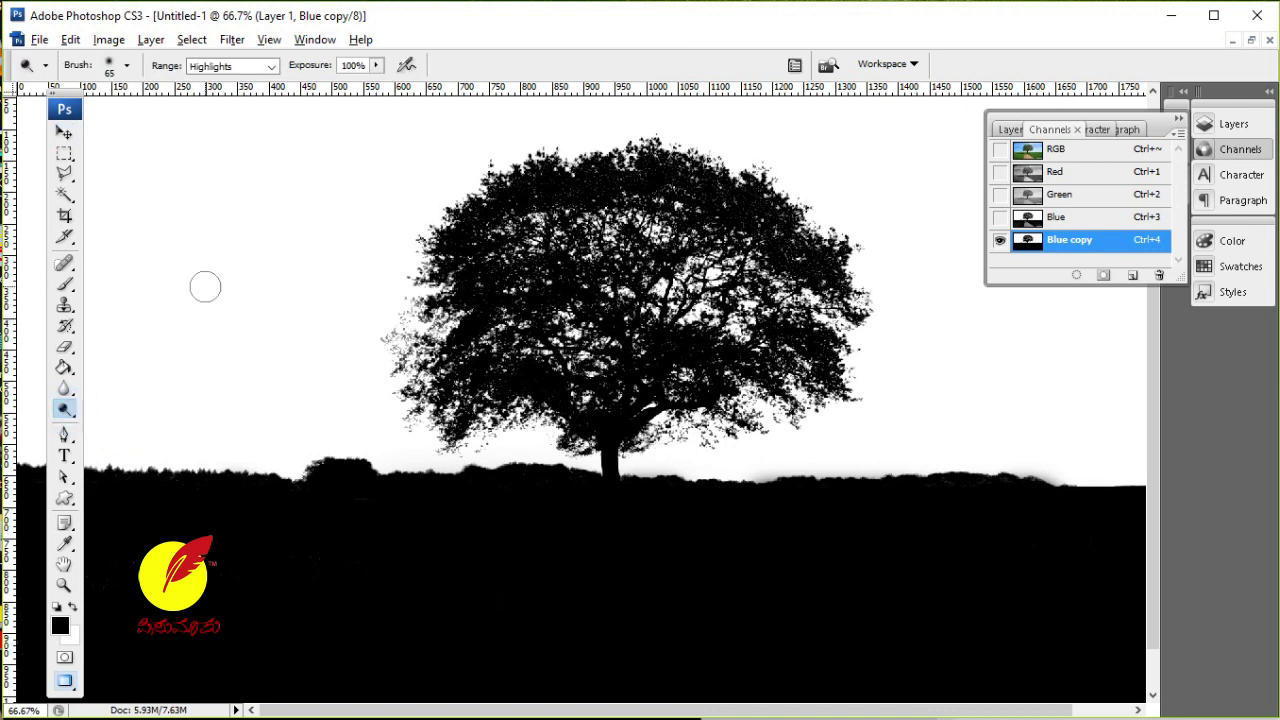
click(203, 154)
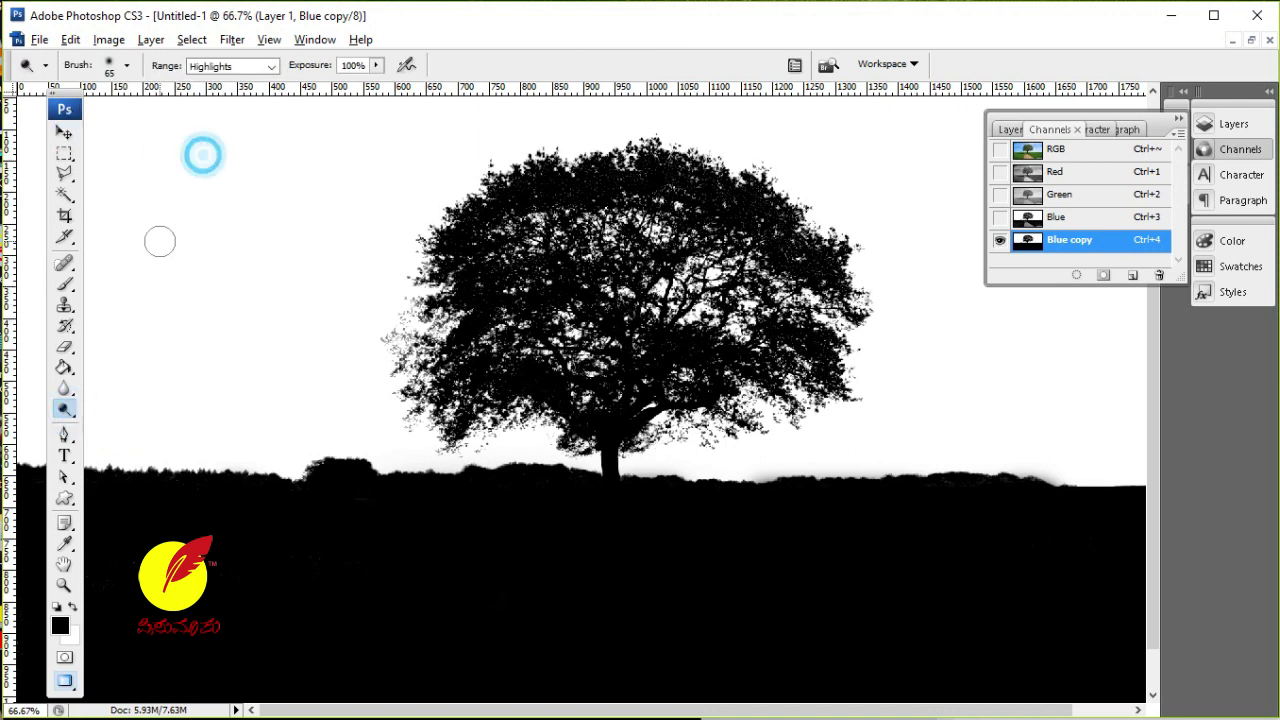
click(187, 236)
click(129, 129)
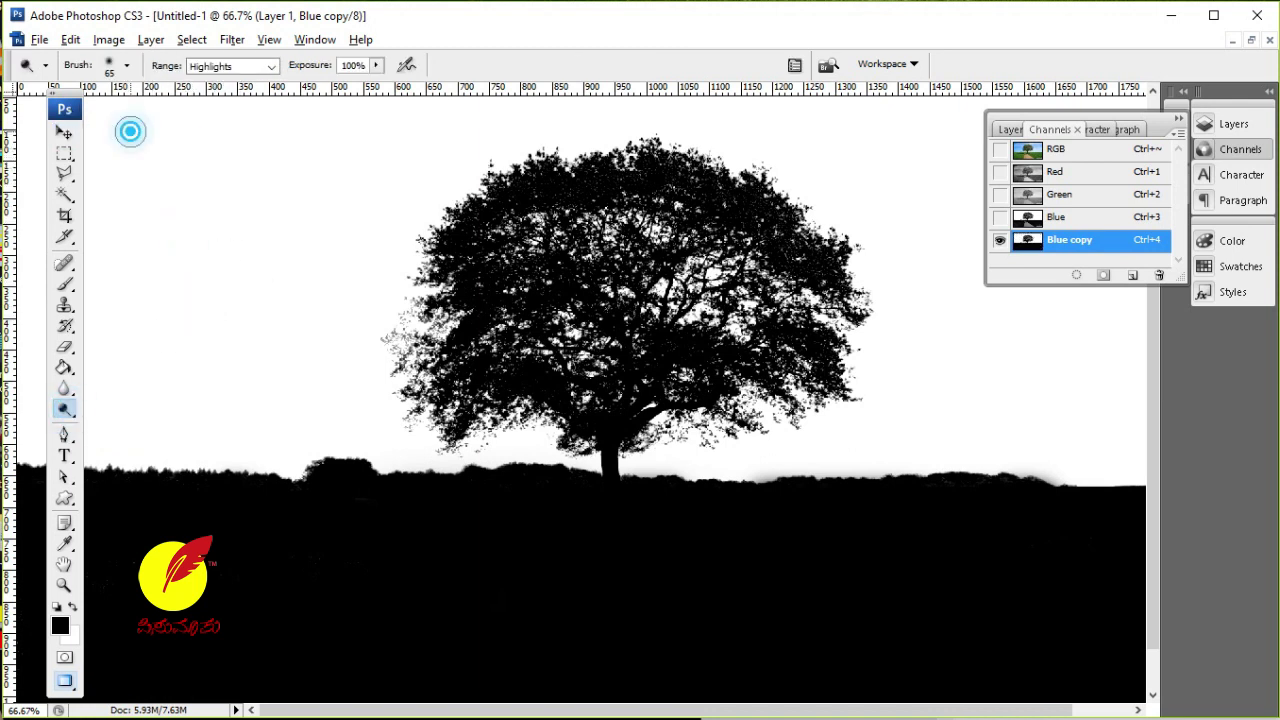
click(414, 166)
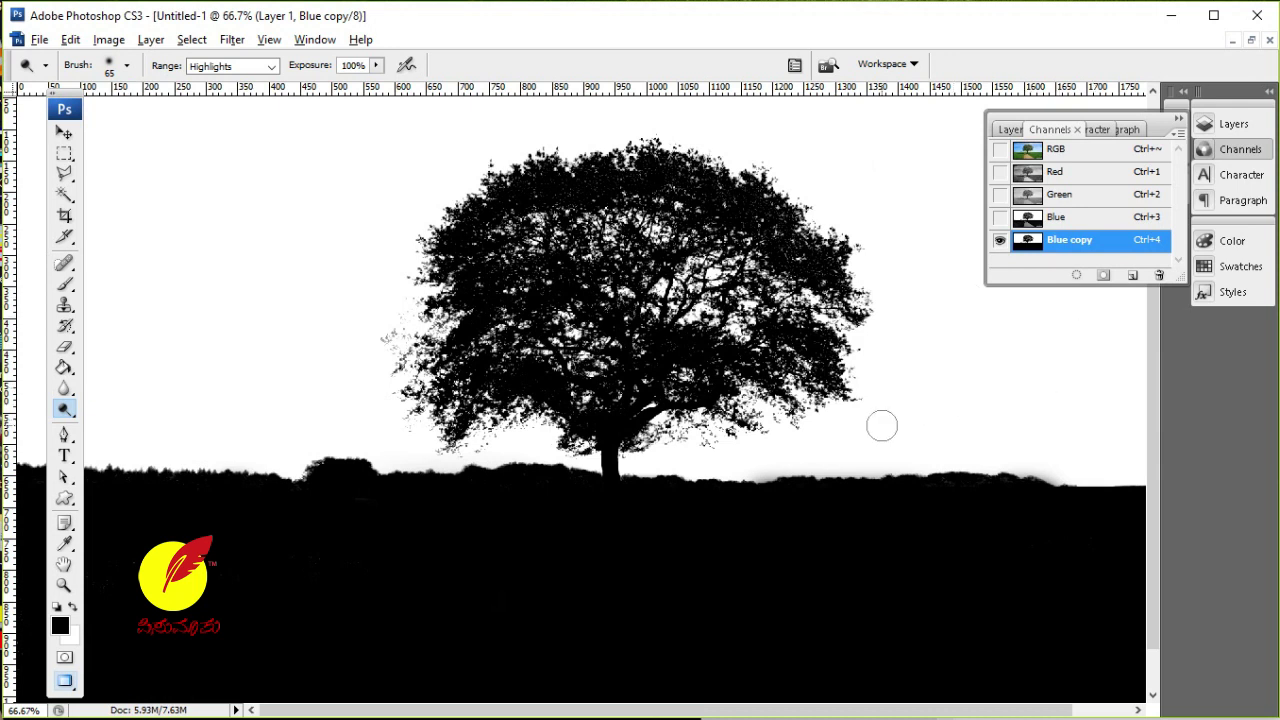
click(310, 390)
click(63, 132)
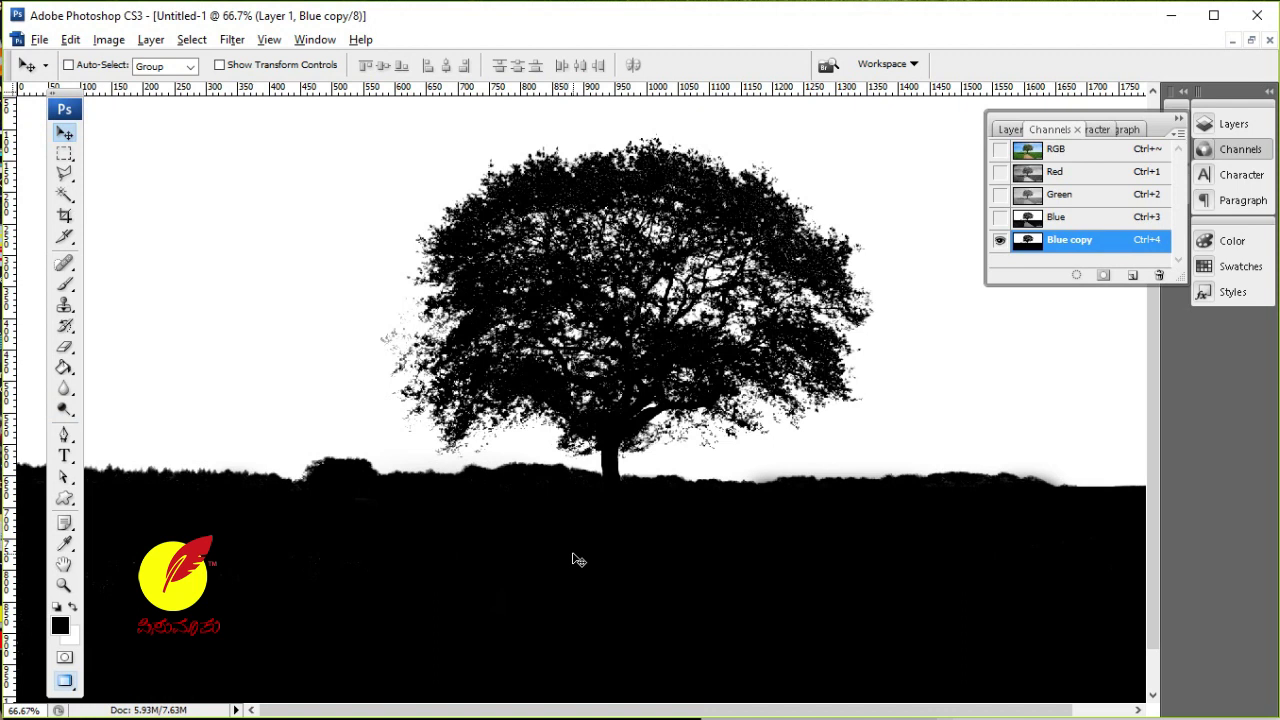
Magic-wand the black tree and ground, extend it with Similar, then return to Layer 1.
click(64, 195)
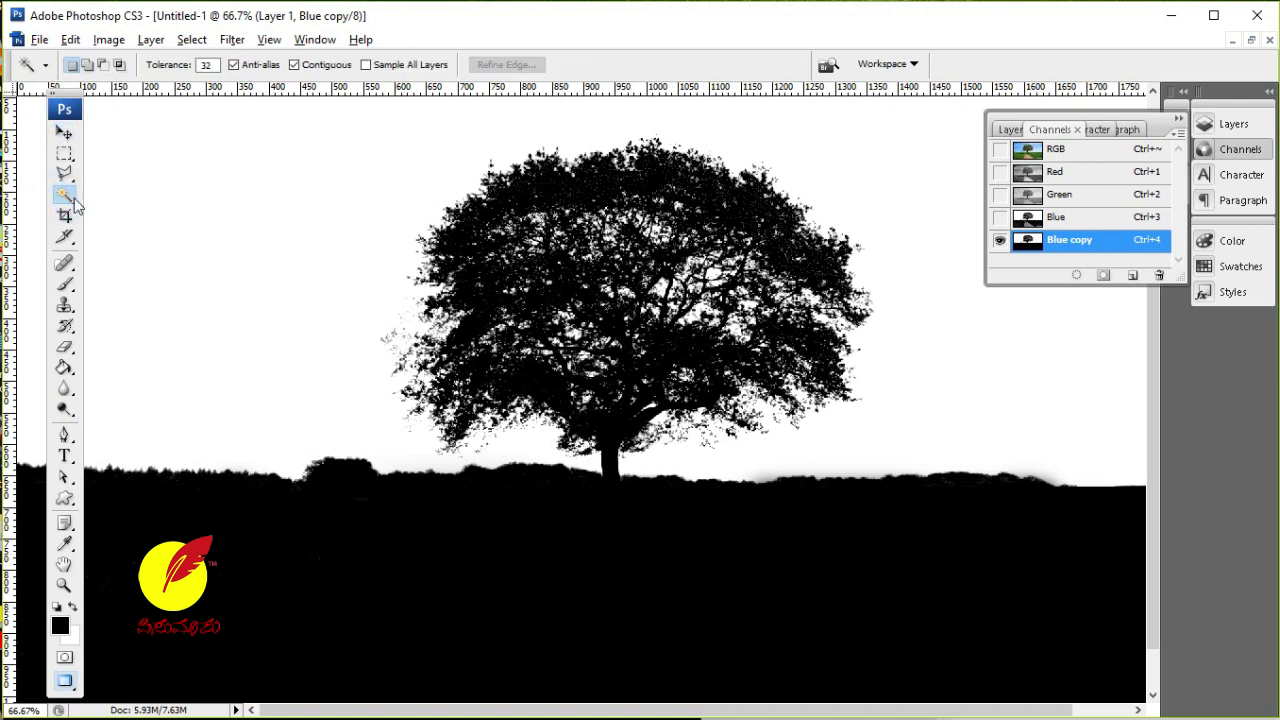
click(434, 546)
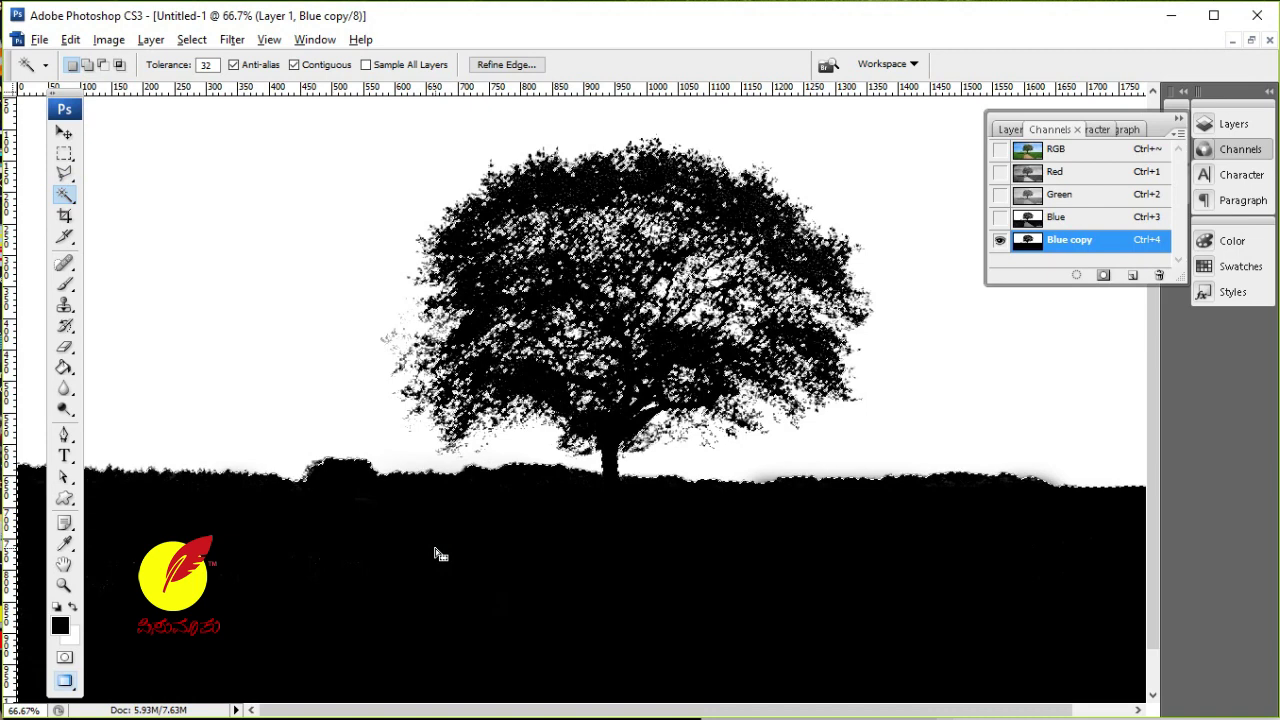
click(487, 588)
right_click(487, 588)
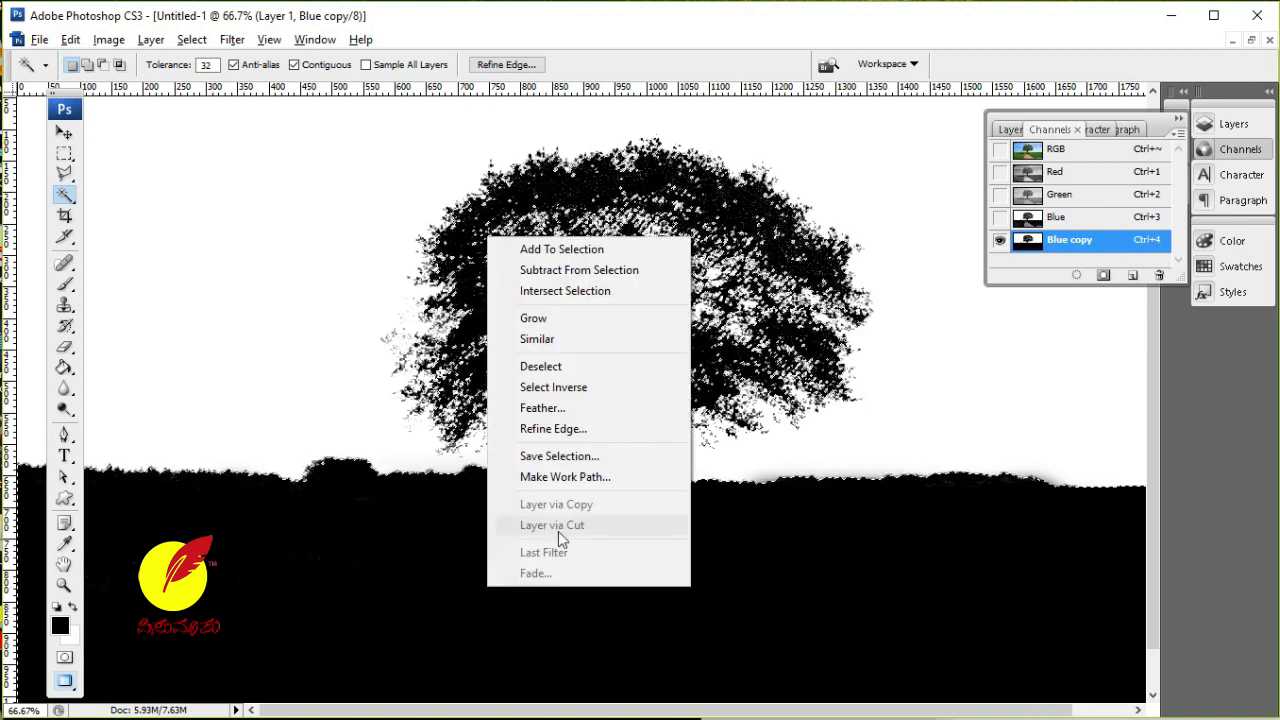
click(553, 342)
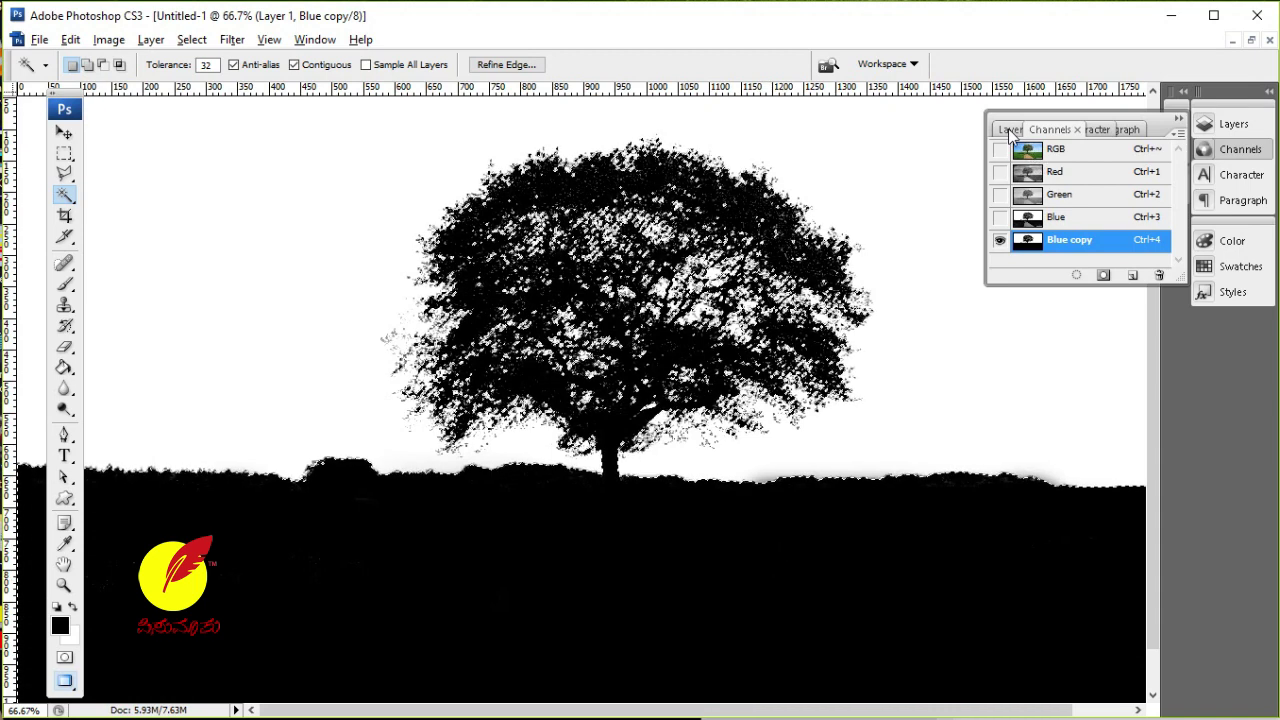
click(1010, 130)
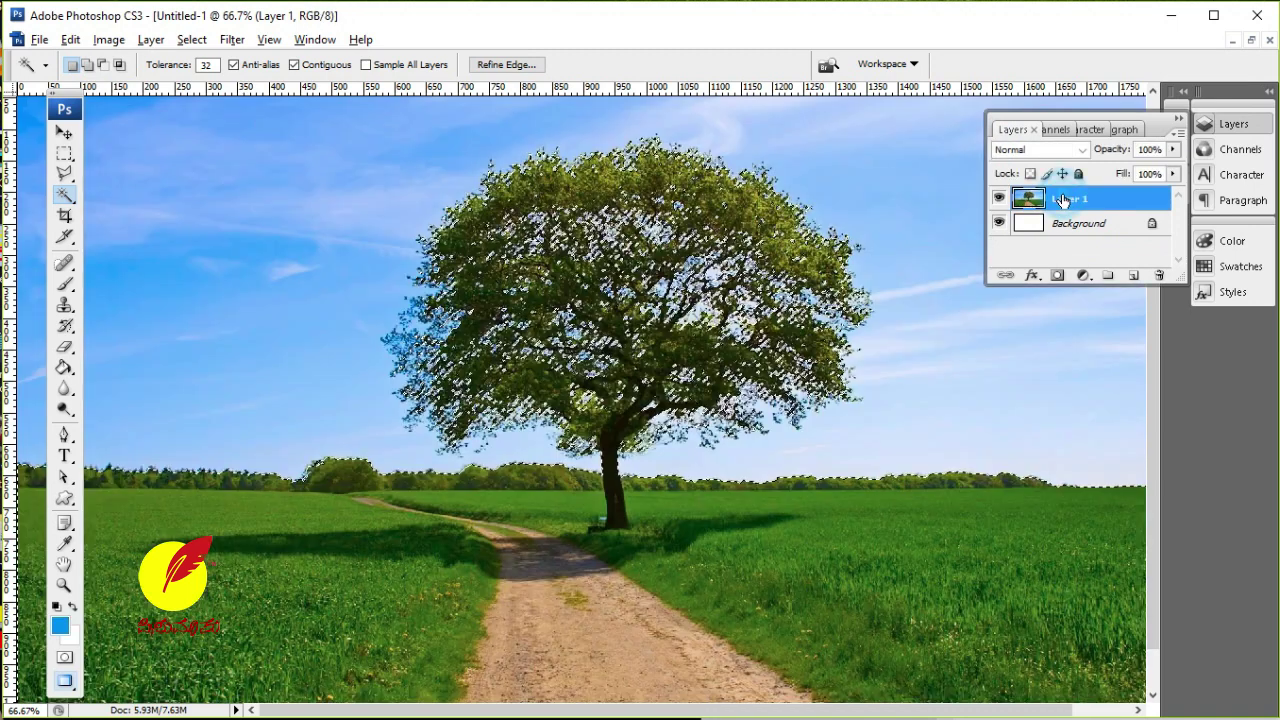
click(1064, 200)
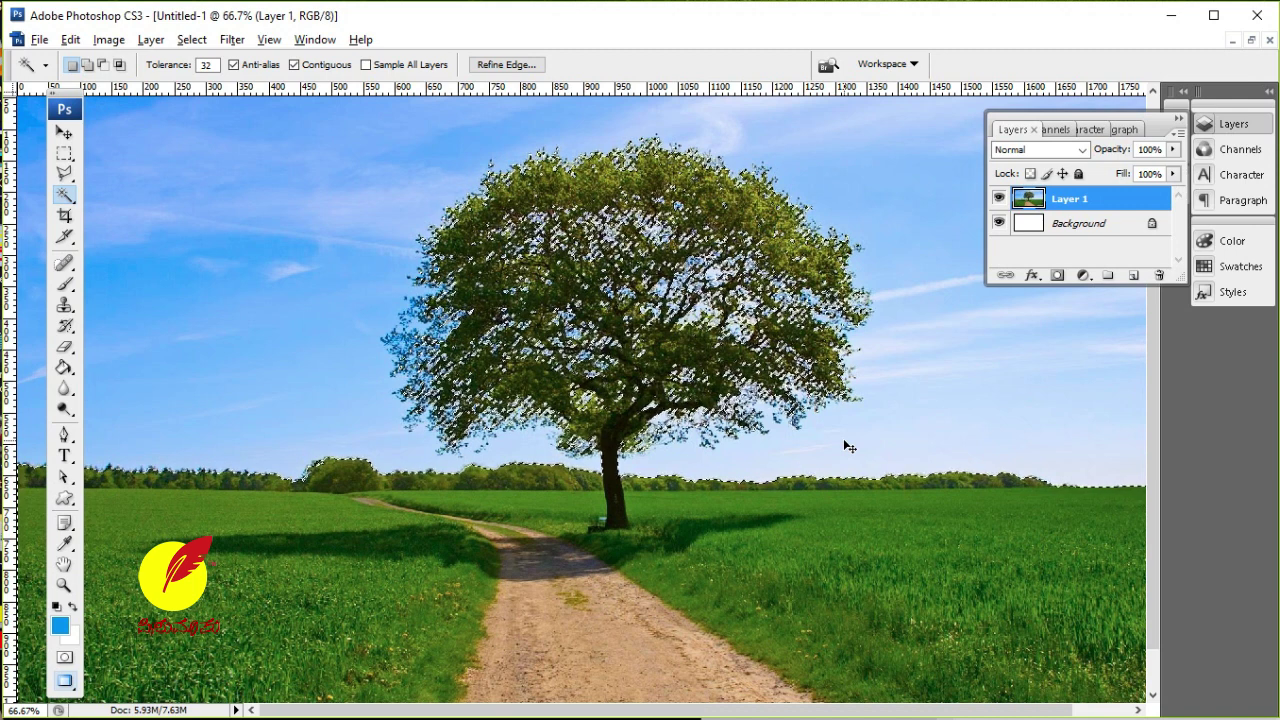
Copy the selection to Layer 2, hide Layer 1 and Background, and nudge Layer 2 slightly.
key(ctrl+j)
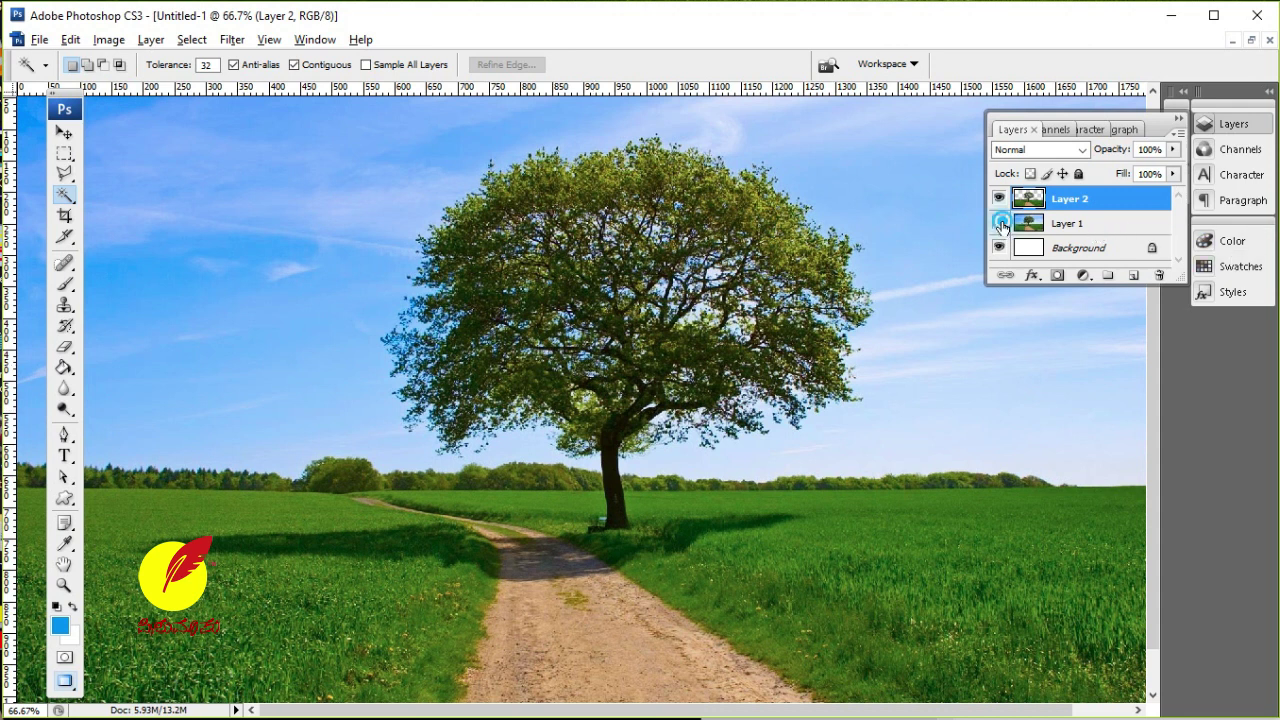
click(998, 222)
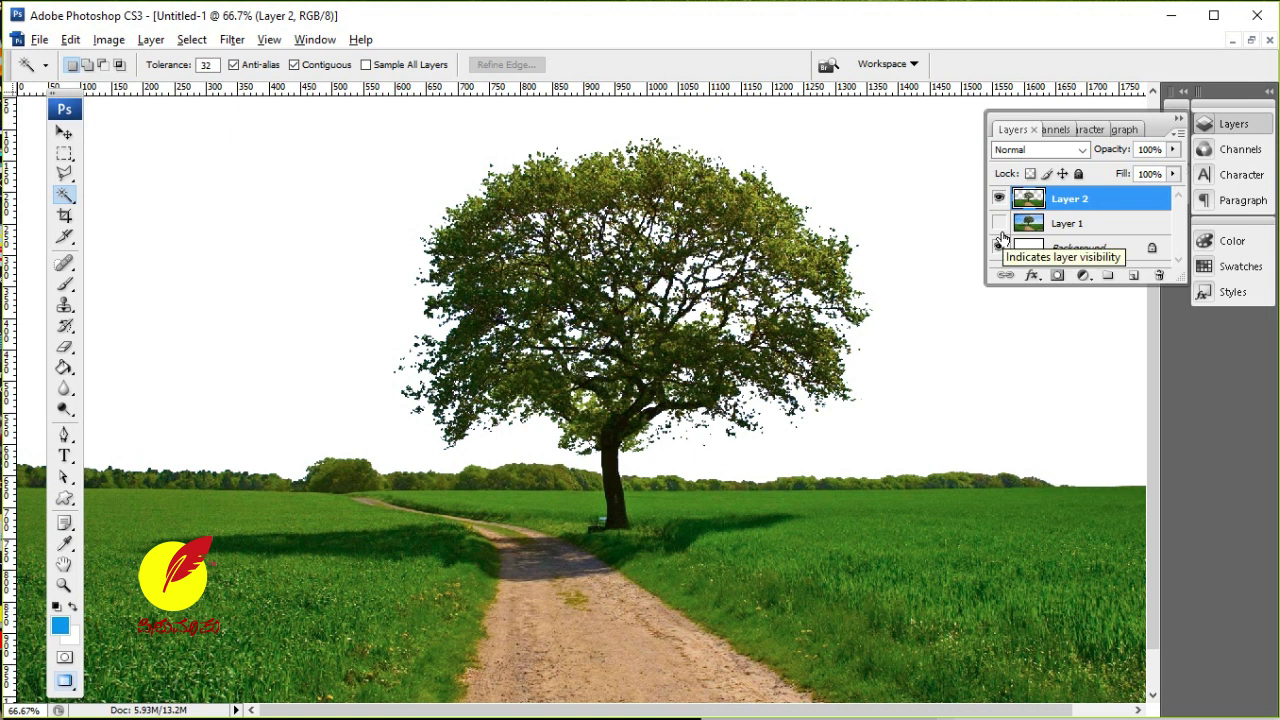
click(998, 248)
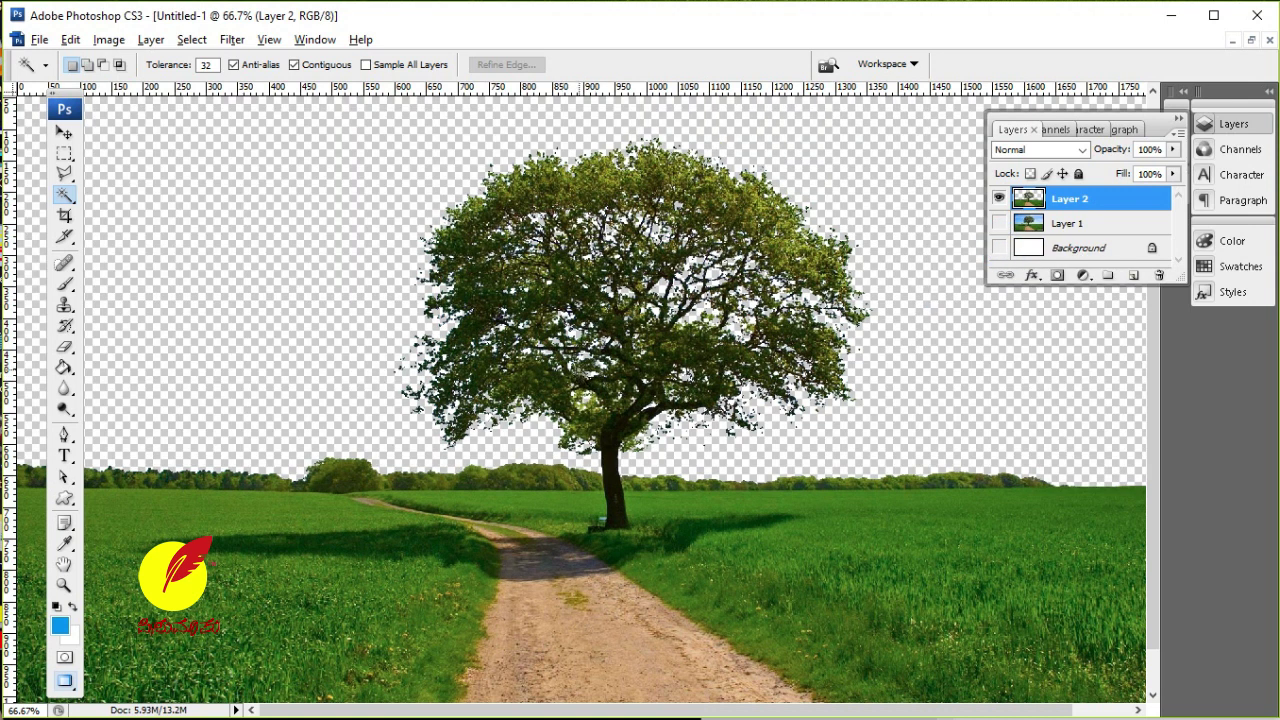
key(v)
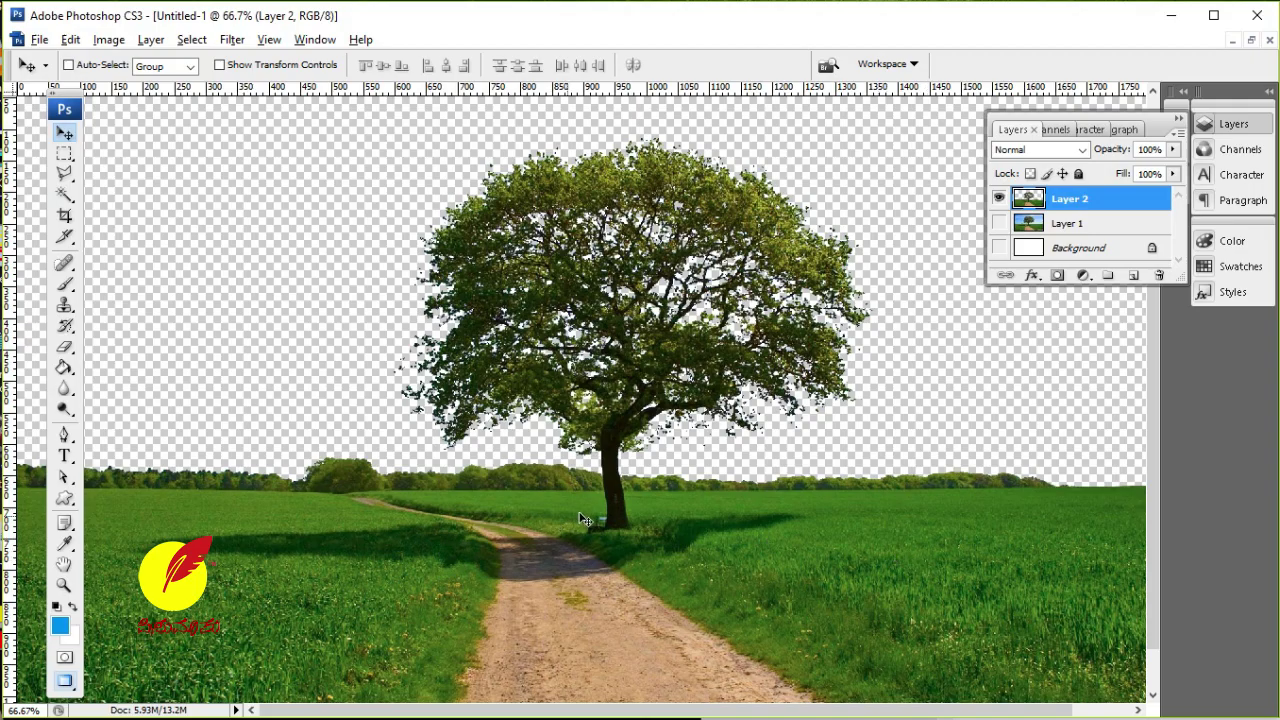
drag(585, 519, 590, 501)
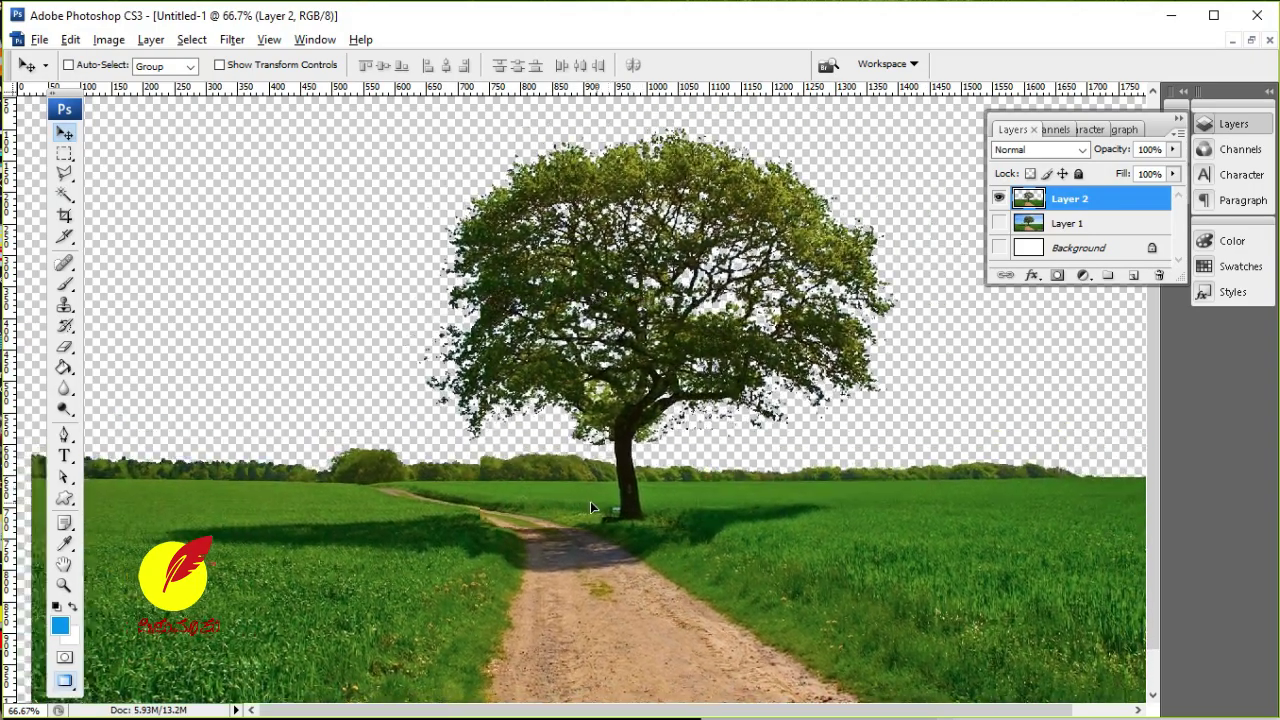
drag(590, 501, 562, 500)
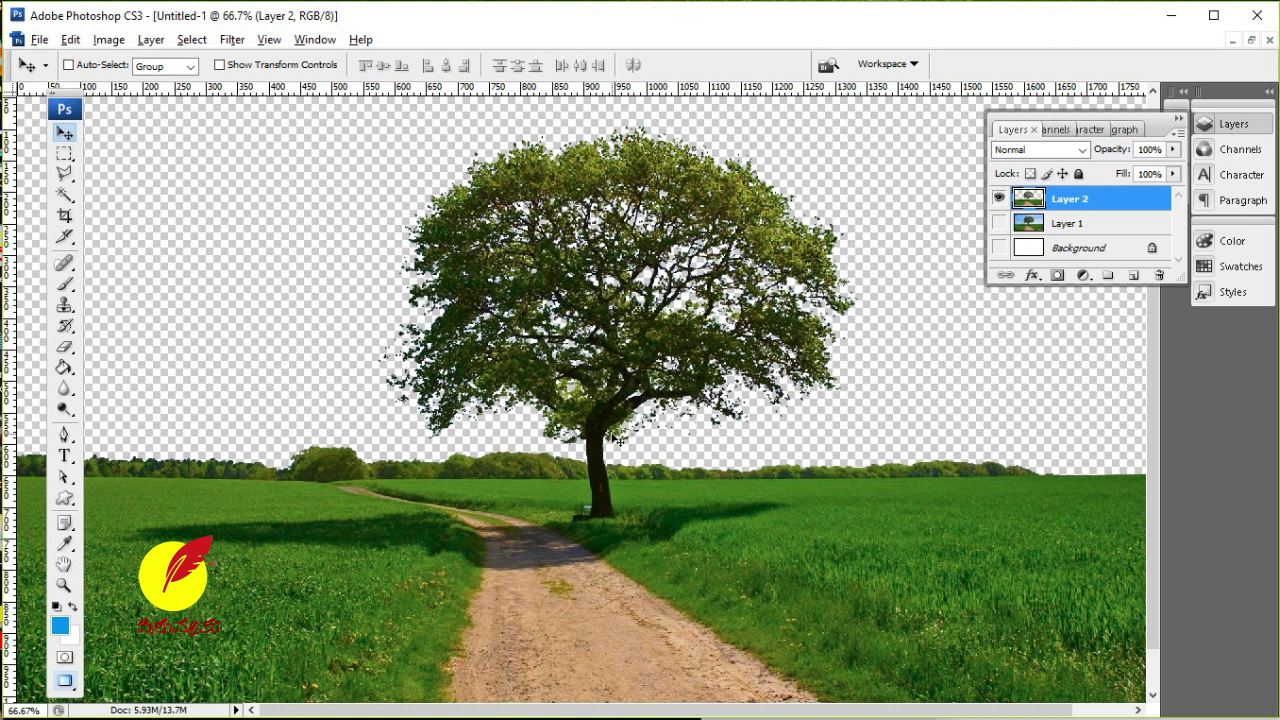
Zoom in on the trunk and place Pen anchors down its right edge.
key(z)
click(523, 406)
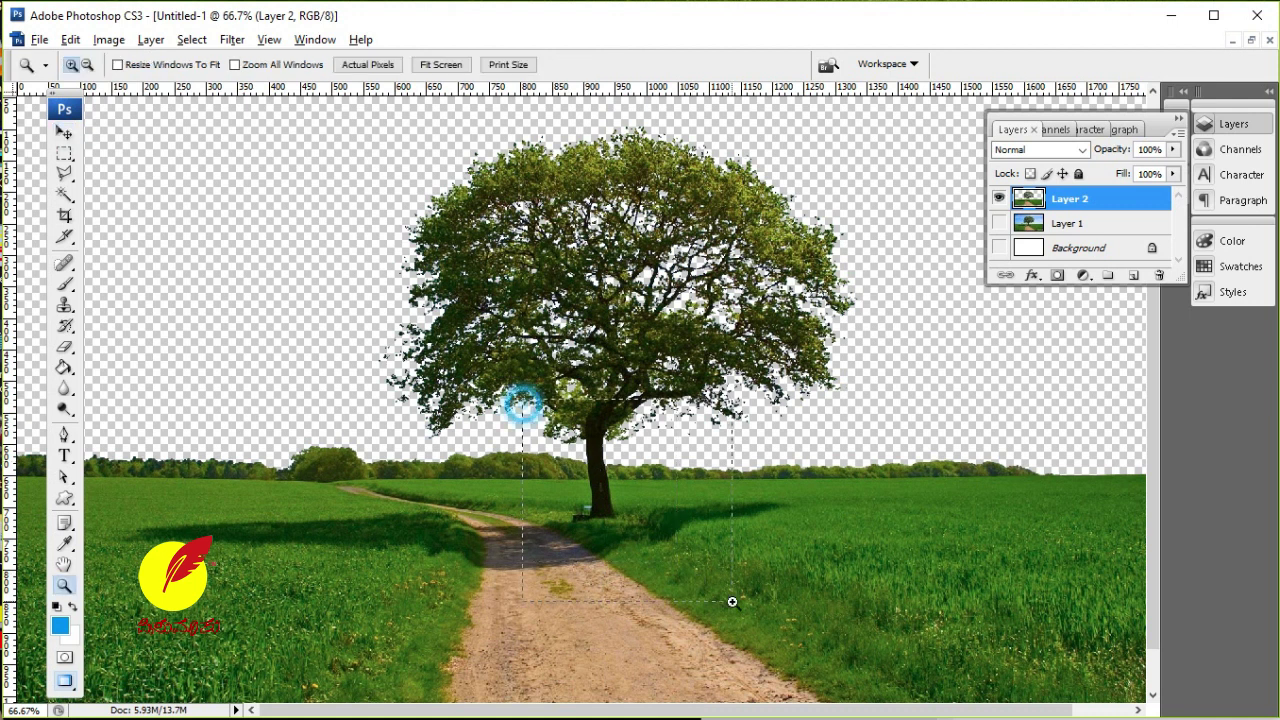
key(p)
click(516, 290)
click(514, 302)
click(522, 323)
click(527, 370)
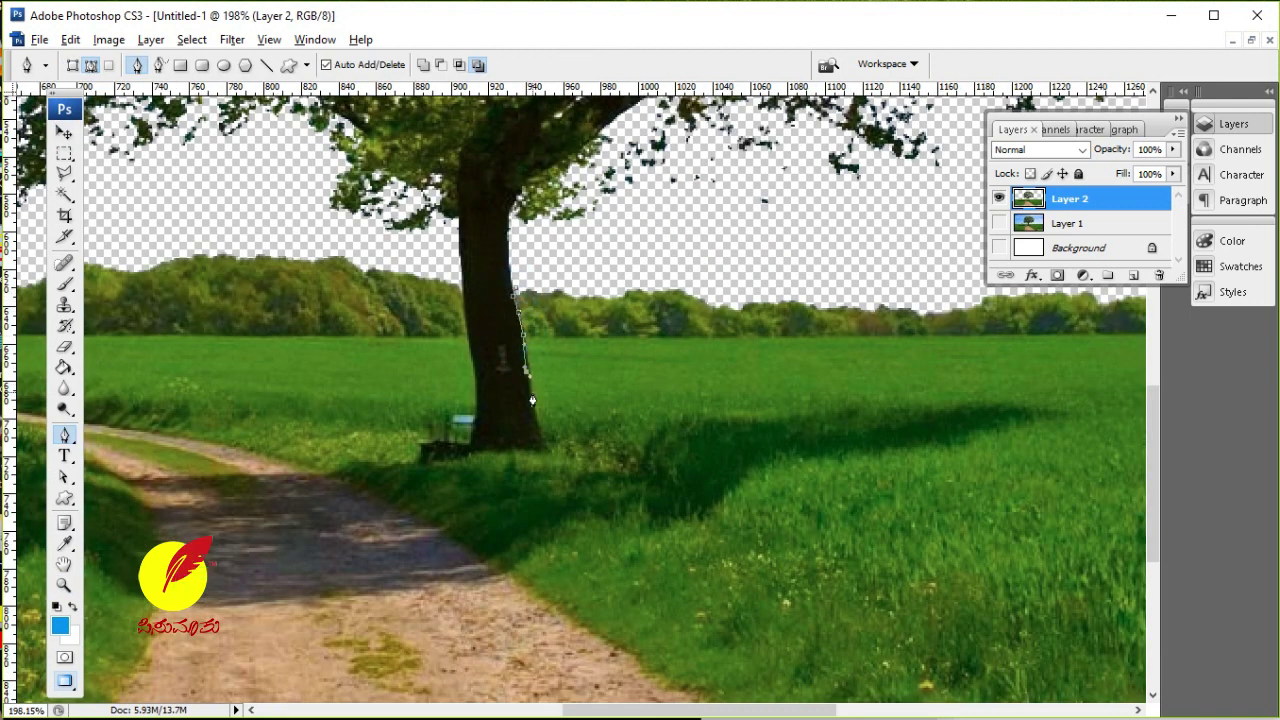
key(z)
drag(408, 250, 588, 480)
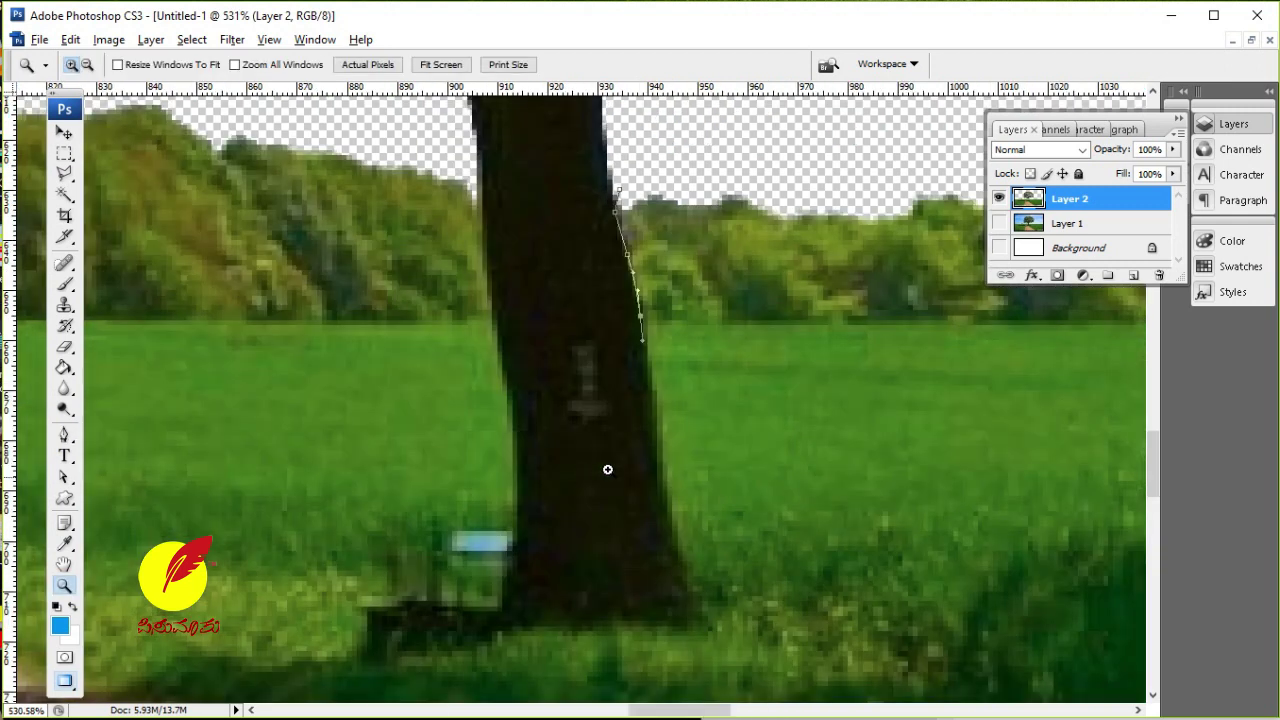
key(p)
click(648, 384)
click(661, 470)
click(674, 528)
click(690, 596)
Trace the path around the trunk's base and up its left edge.
click(701, 620)
click(683, 634)
click(634, 616)
click(611, 612)
click(574, 627)
click(504, 633)
click(481, 632)
click(521, 518)
click(511, 415)
click(485, 267)
click(474, 180)
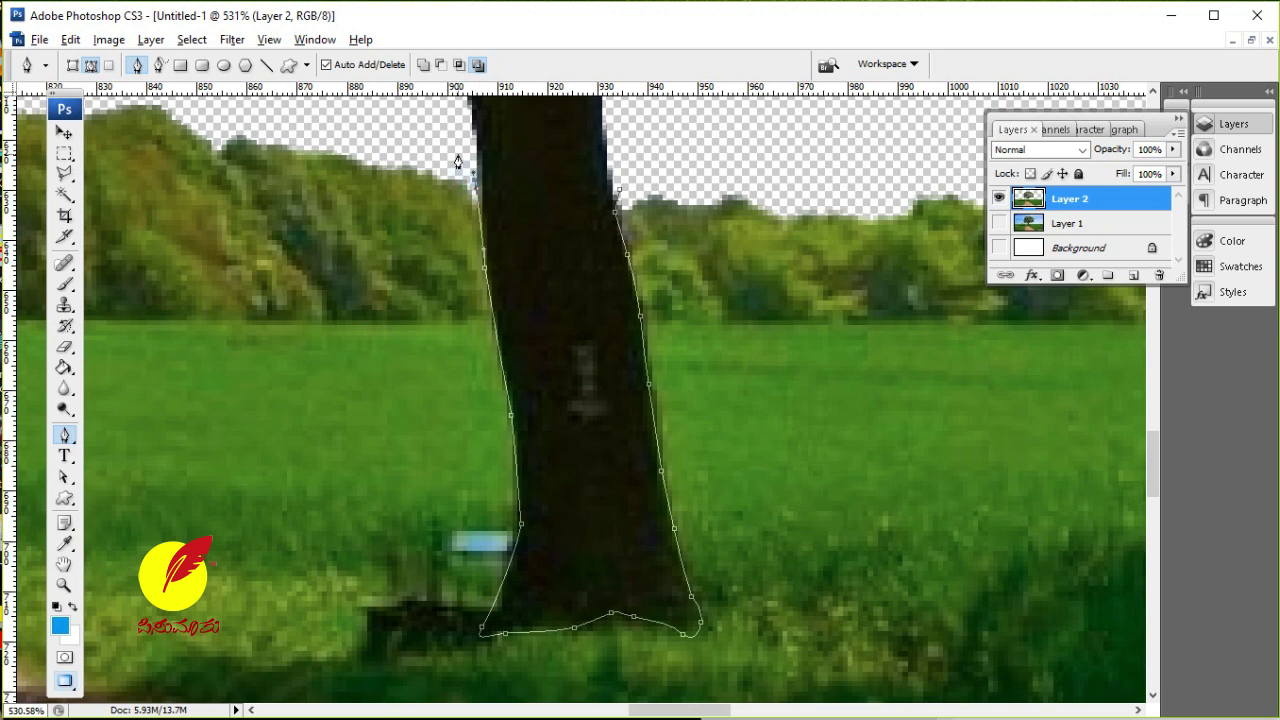
Zoom out and extend the path around the whole crown, closing it at the trunk.
key(ctrl+0)
click(471, 425)
click(411, 433)
click(371, 381)
click(337, 290)
click(406, 179)
click(542, 155)
click(755, 172)
click(835, 290)
click(766, 432)
click(663, 432)
click(598, 433)
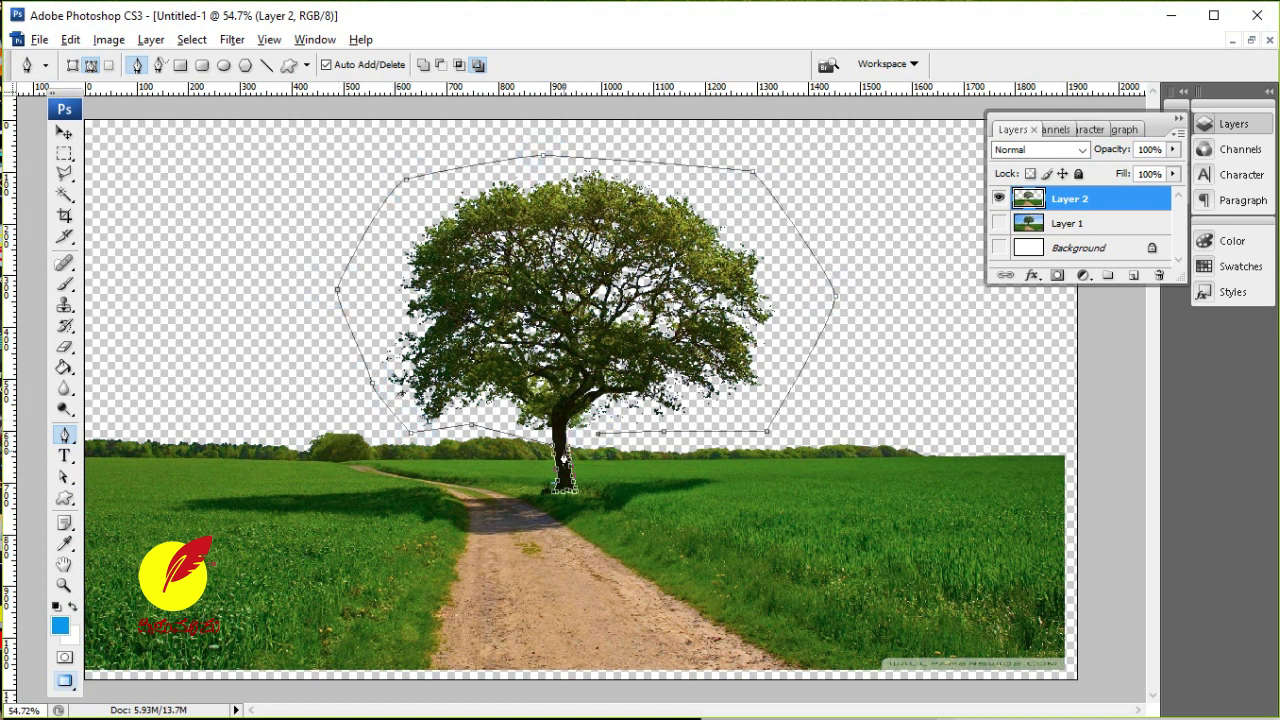
click(565, 450)
right_click(674, 287)
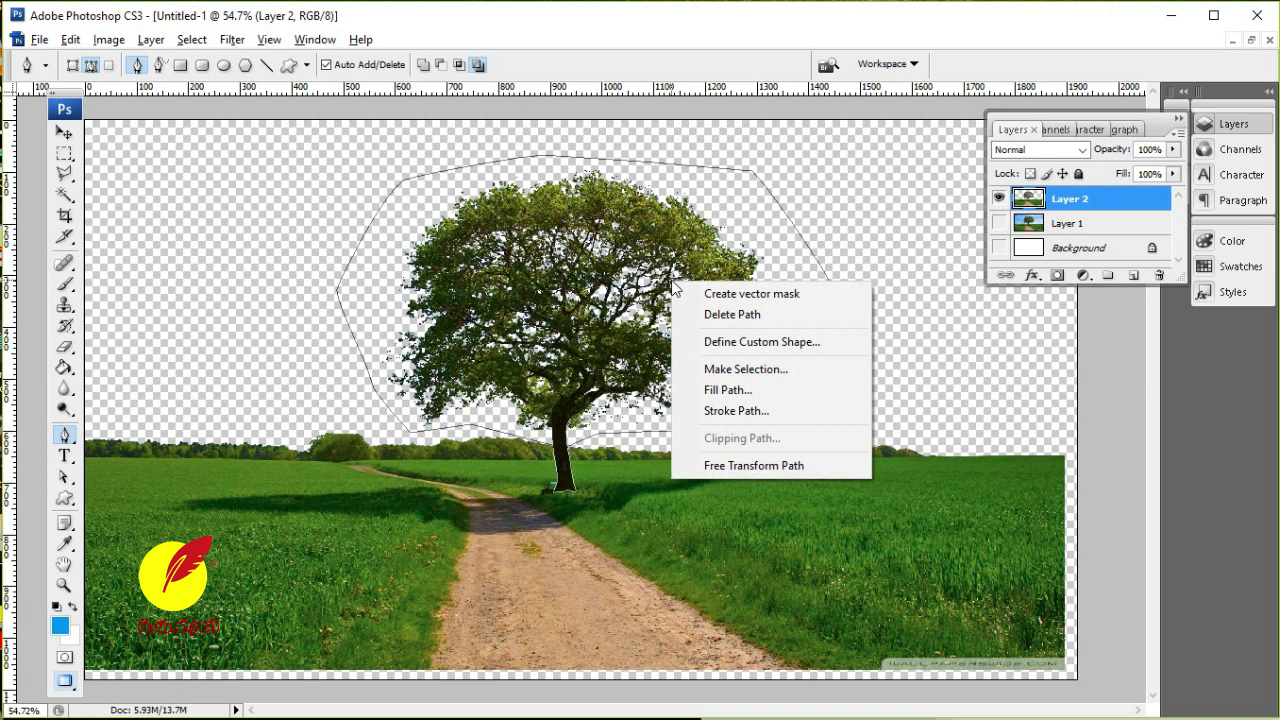
Convert the tree outline to a selection, copy it to Layer 3, and drag the copy lower-left of the original.
click(763, 372)
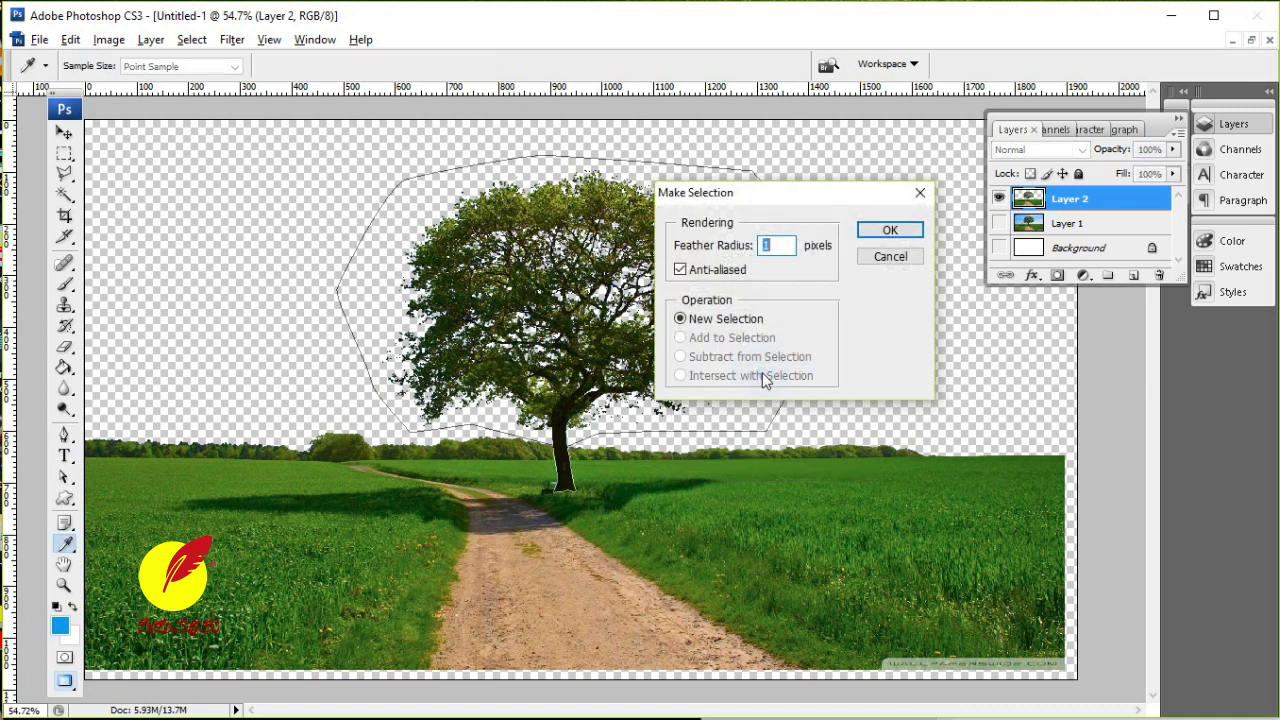
click(878, 231)
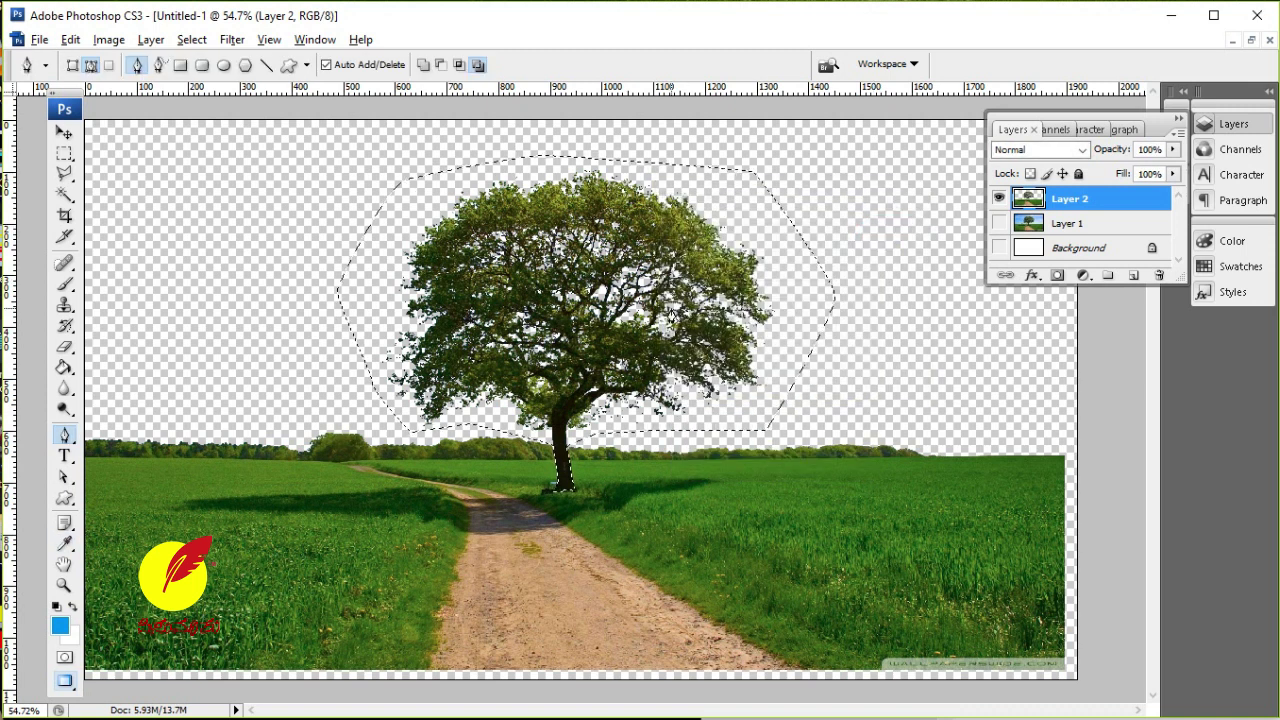
key(v)
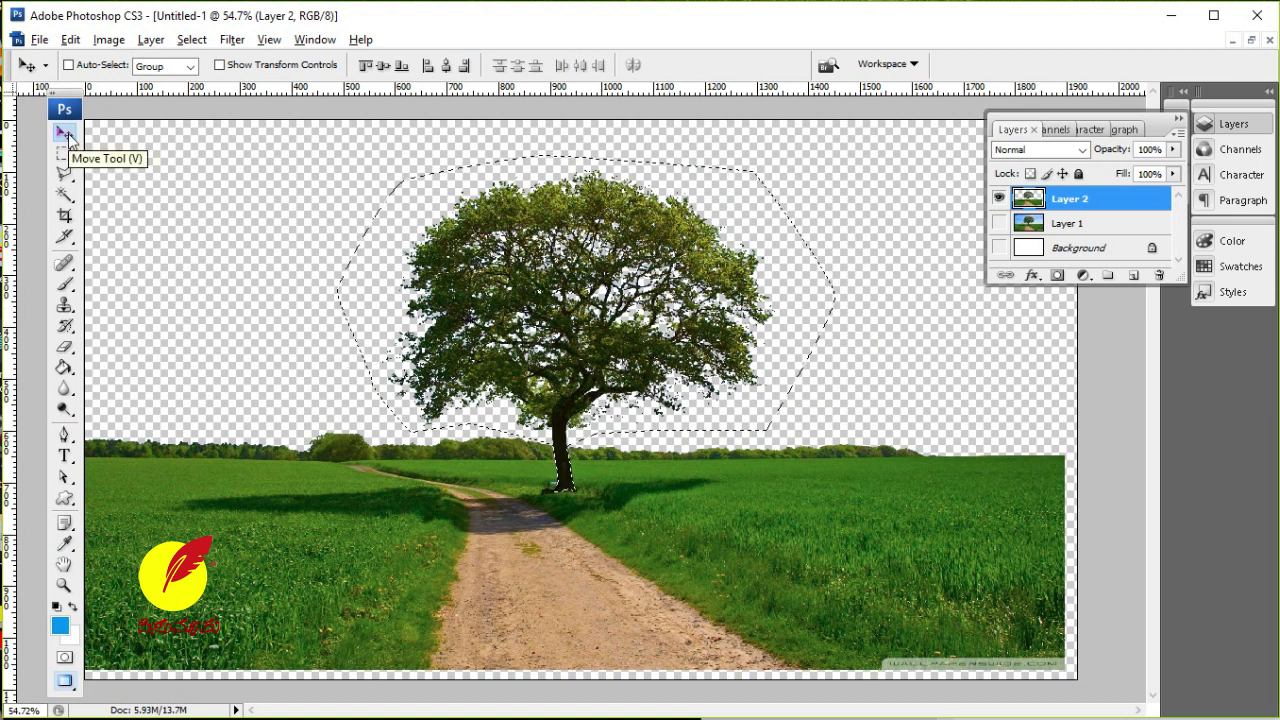
key(ctrl+j)
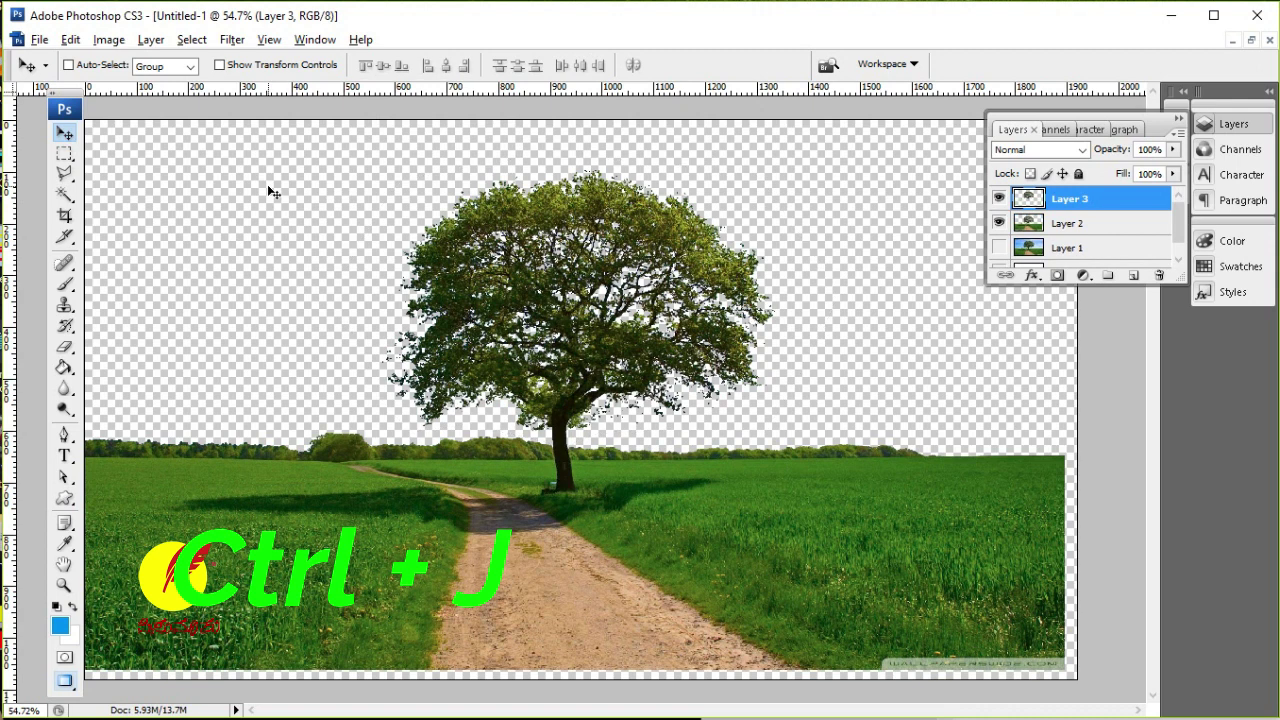
mouse_move(605, 295)
mouse_down()
mouse_move(876, 296)
mouse_move(270, 297)
mouse_up()
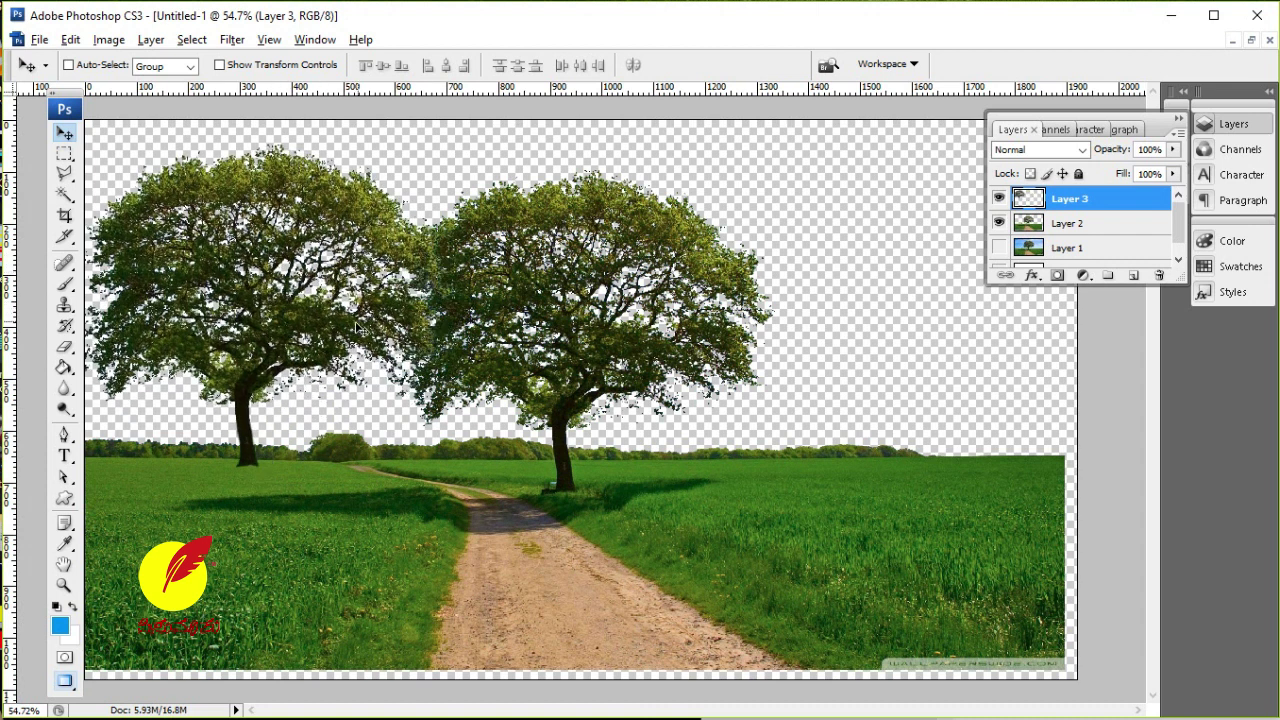
drag(300, 330, 380, 492)
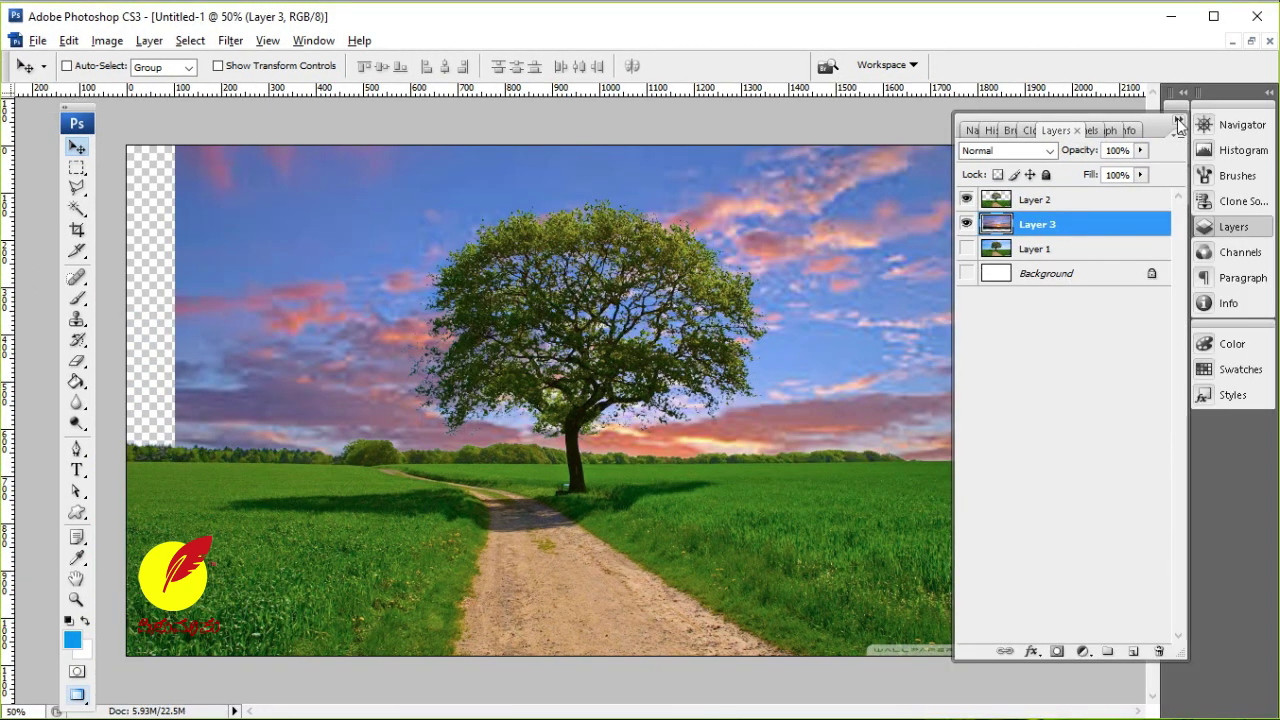
Free-transform the pink-clouded sky layer, shifting it left and enlarging it until no transparent strip remains.
click(1178, 122)
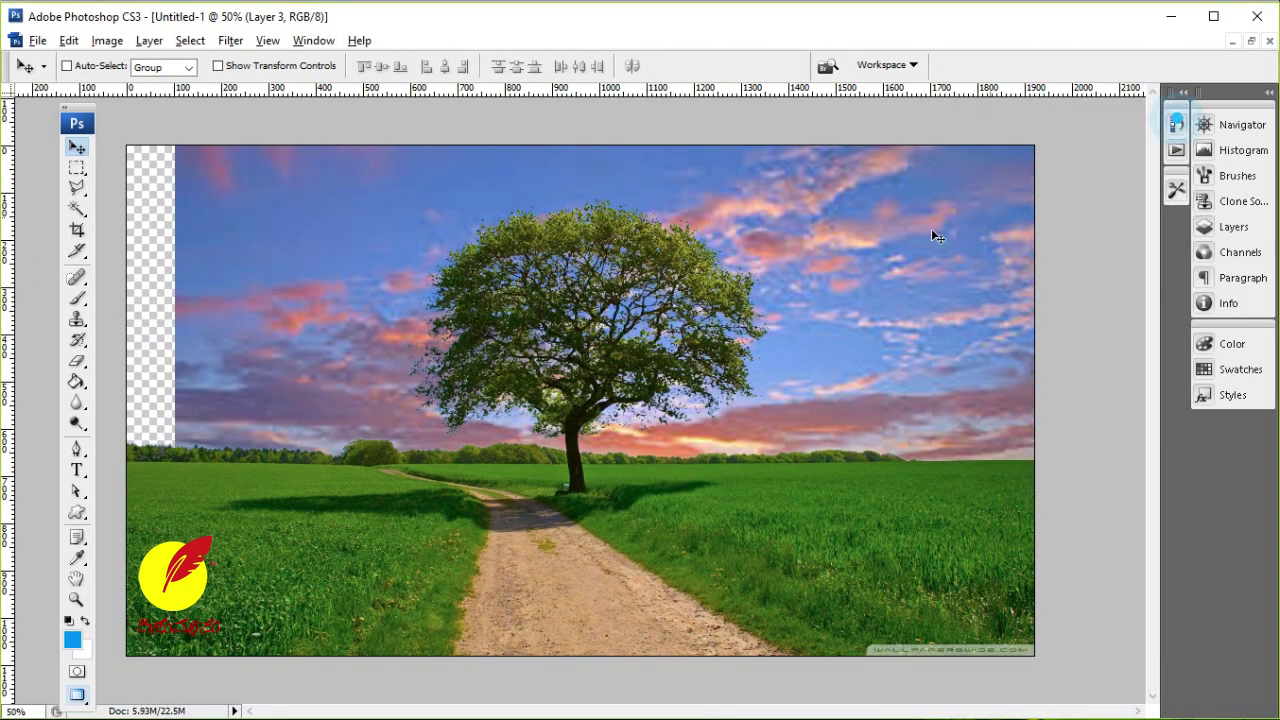
key(ctrl+t)
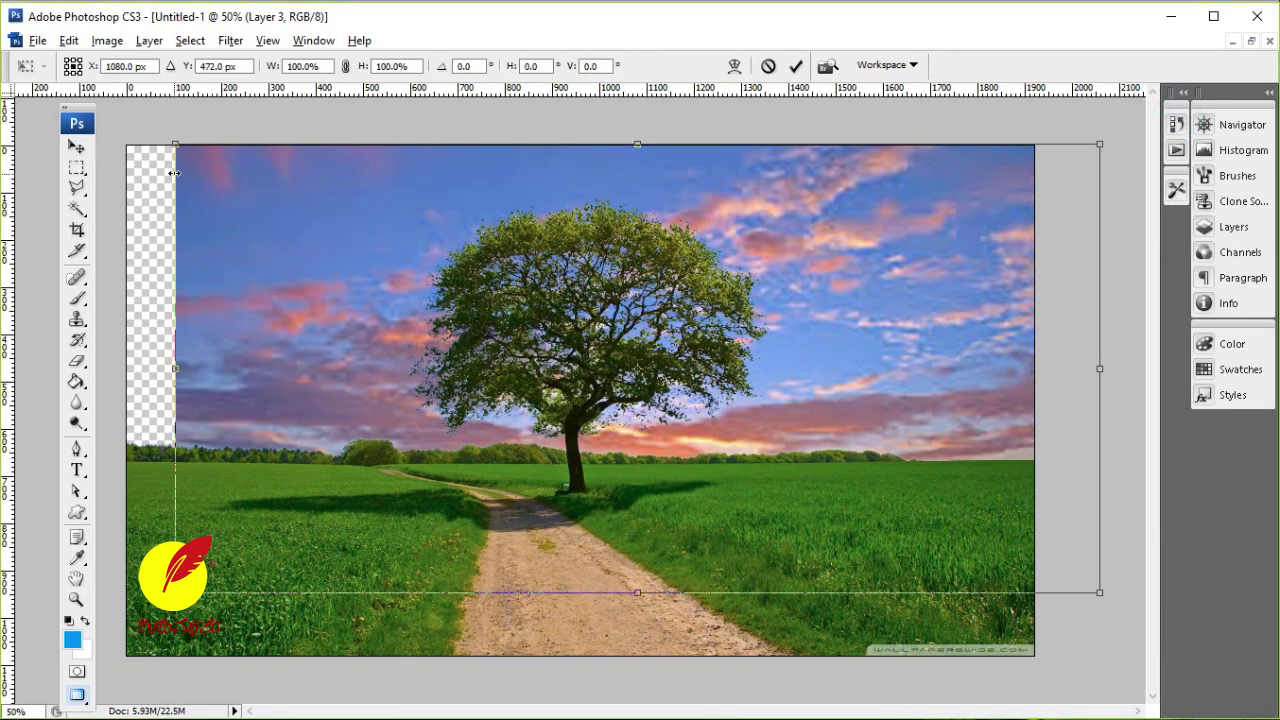
drag(284, 249, 236, 245)
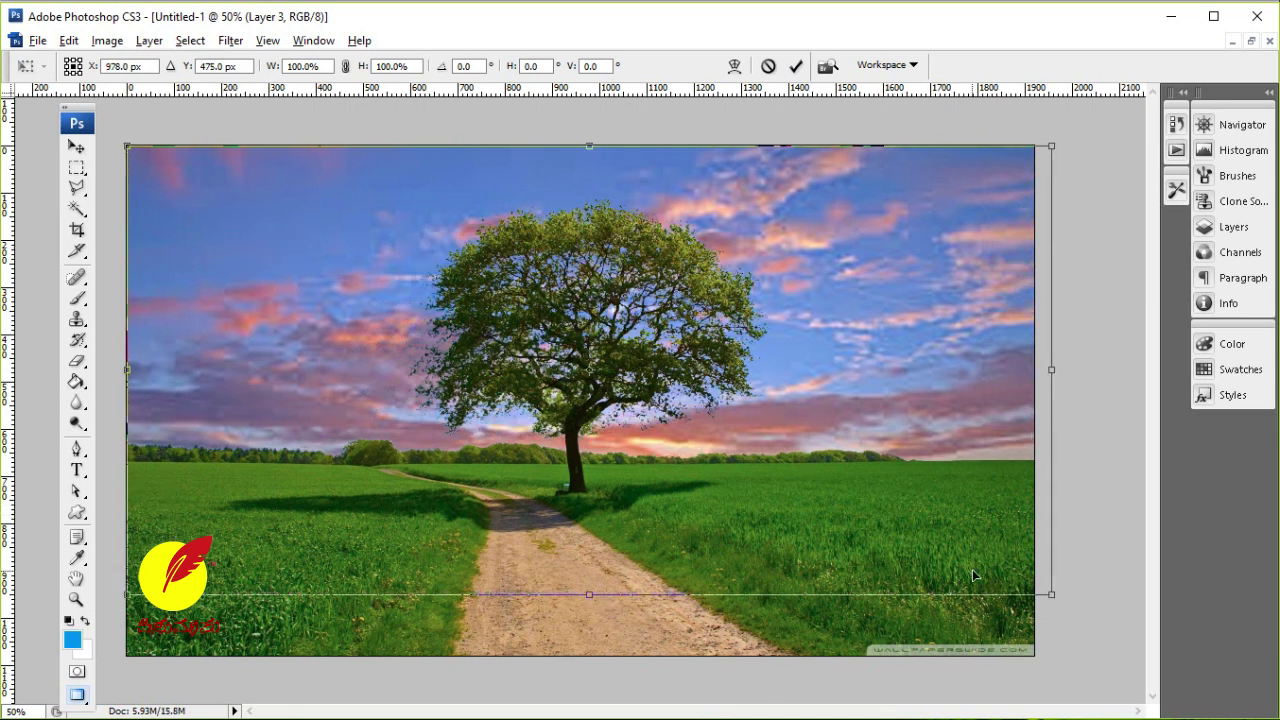
drag(1052, 596, 1036, 658)
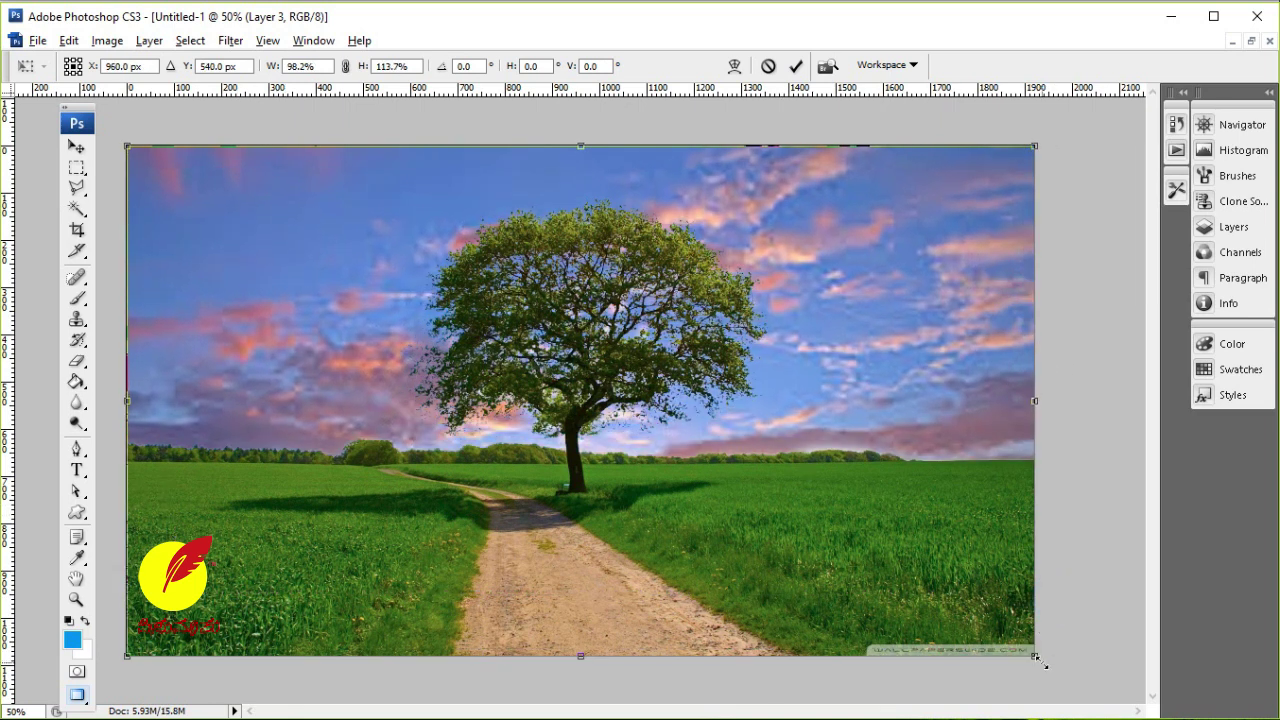
key(Return)
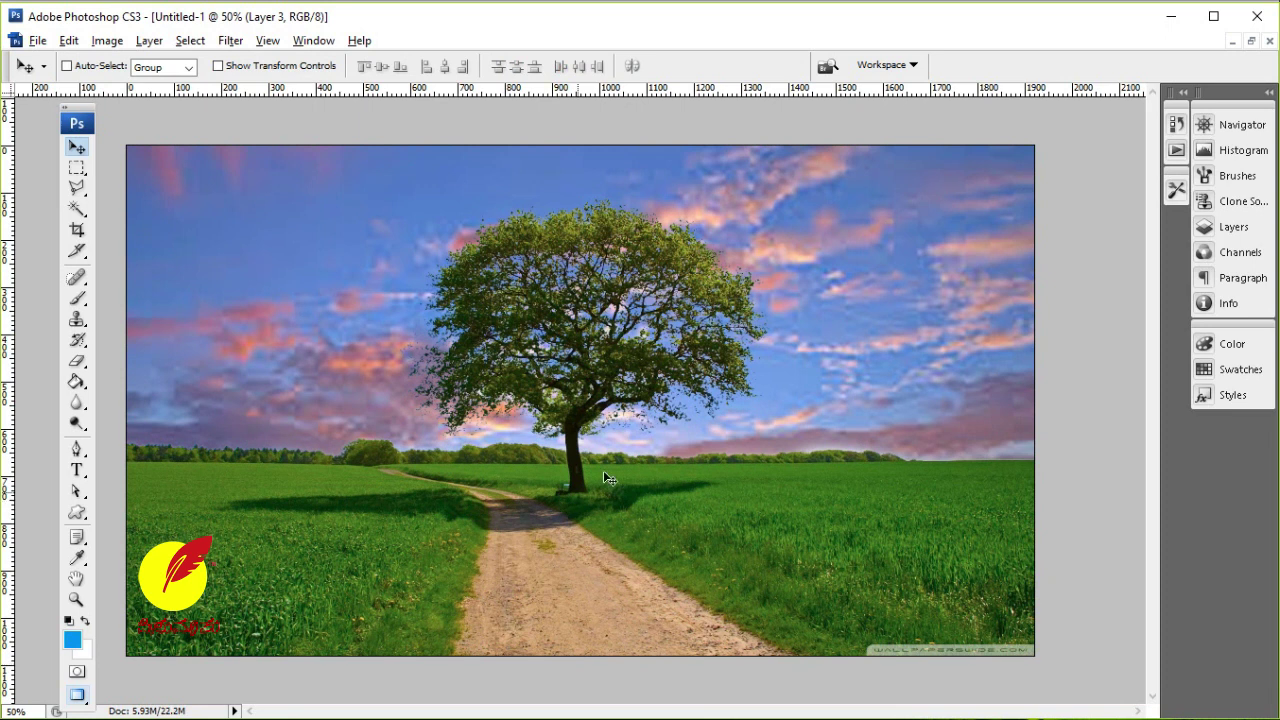